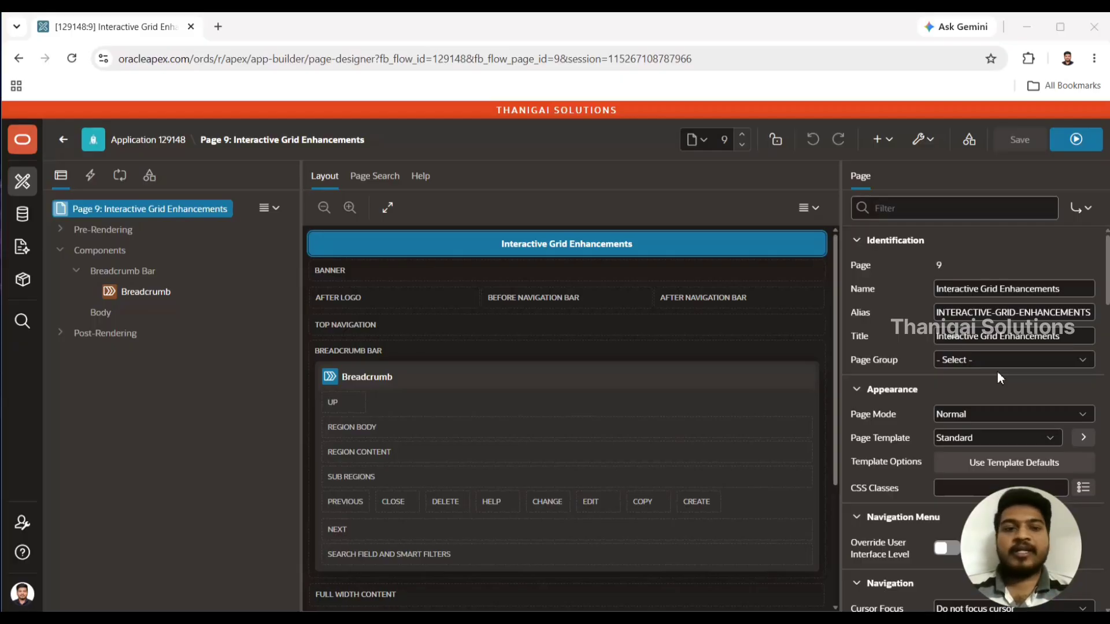
- Create a new region in the page body and name it Employee Report
{"action": "left_click", "coordinate": [104, 313]}
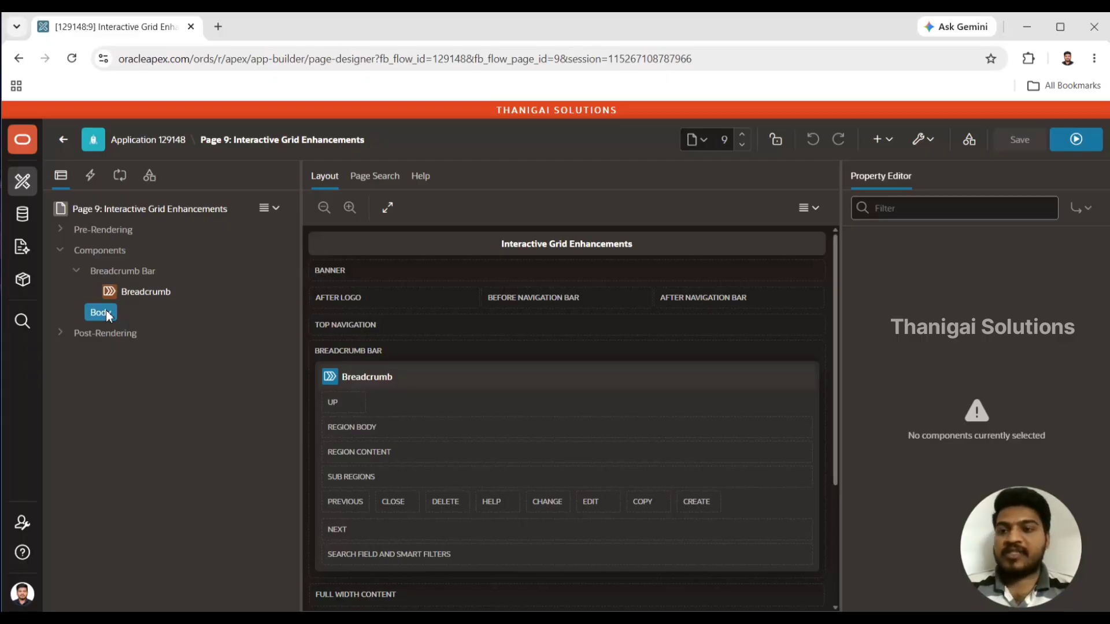
{"action": "right_click", "coordinate": [107, 312]}
{"action": "left_click", "coordinate": [146, 323]}
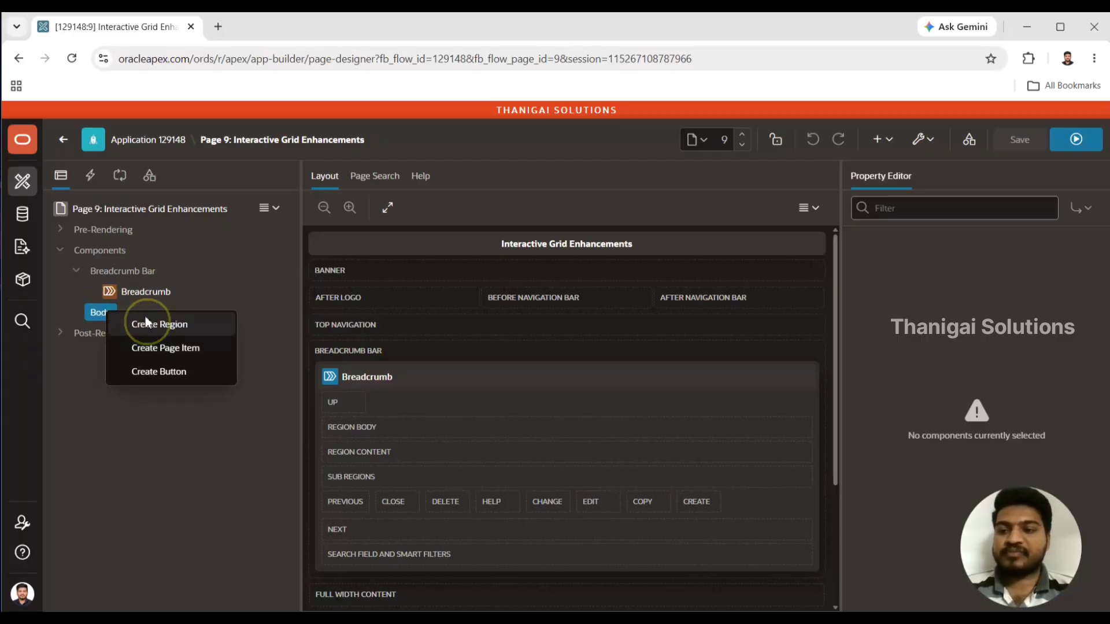
{"action": "left_click", "coordinate": [963, 260]}
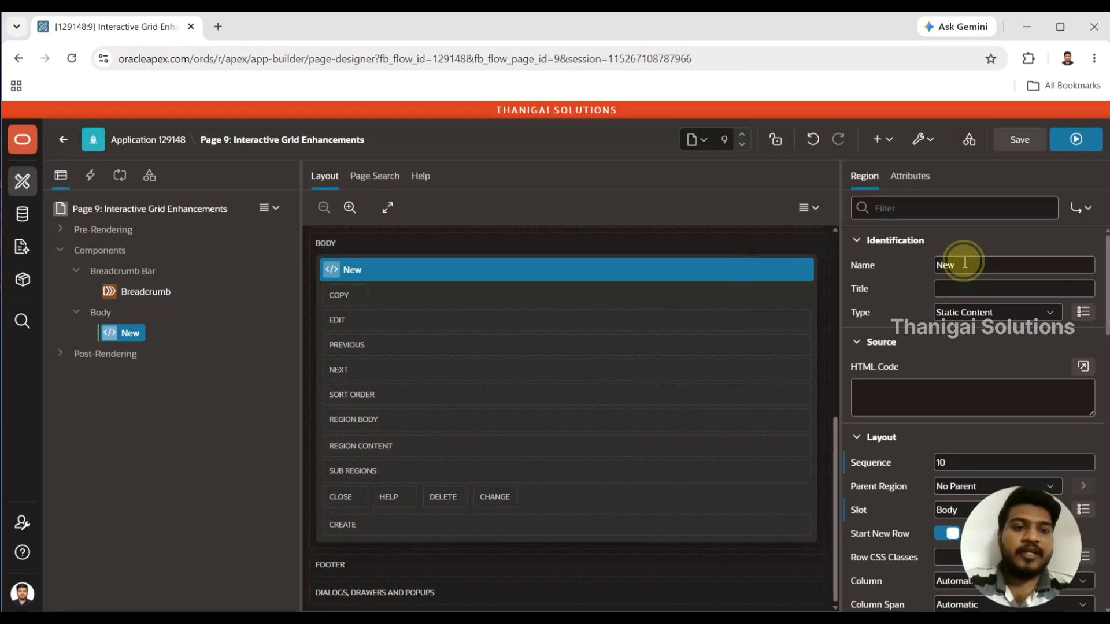
{"action": "double_click", "coordinate": [965, 261]}
{"action": "type", "text": "Em"}
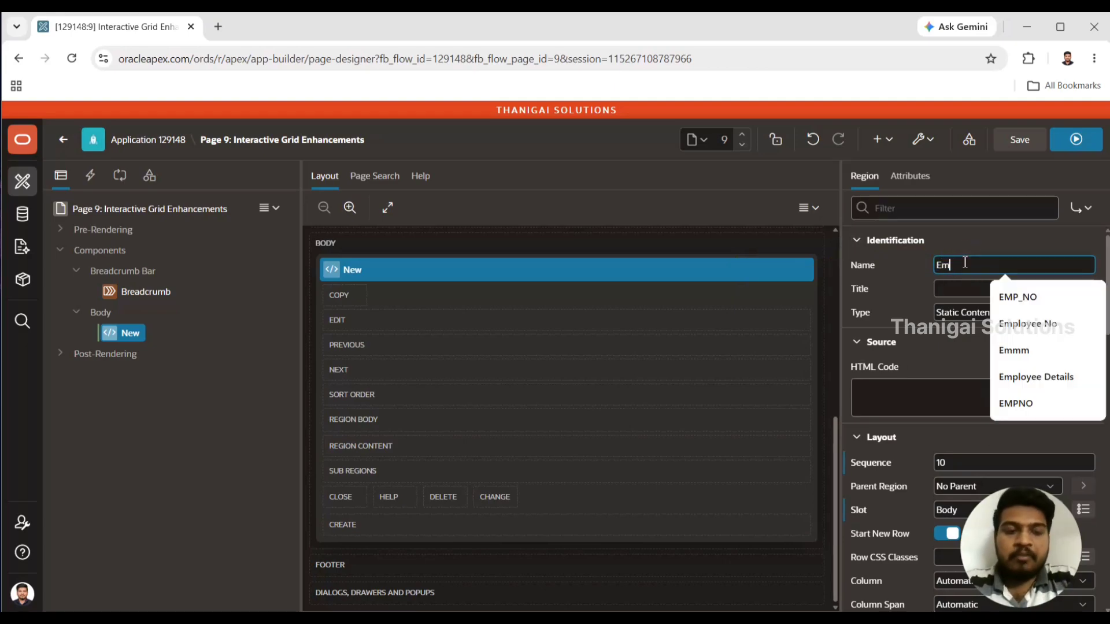
{"action": "type", "text": "ployee Re"}
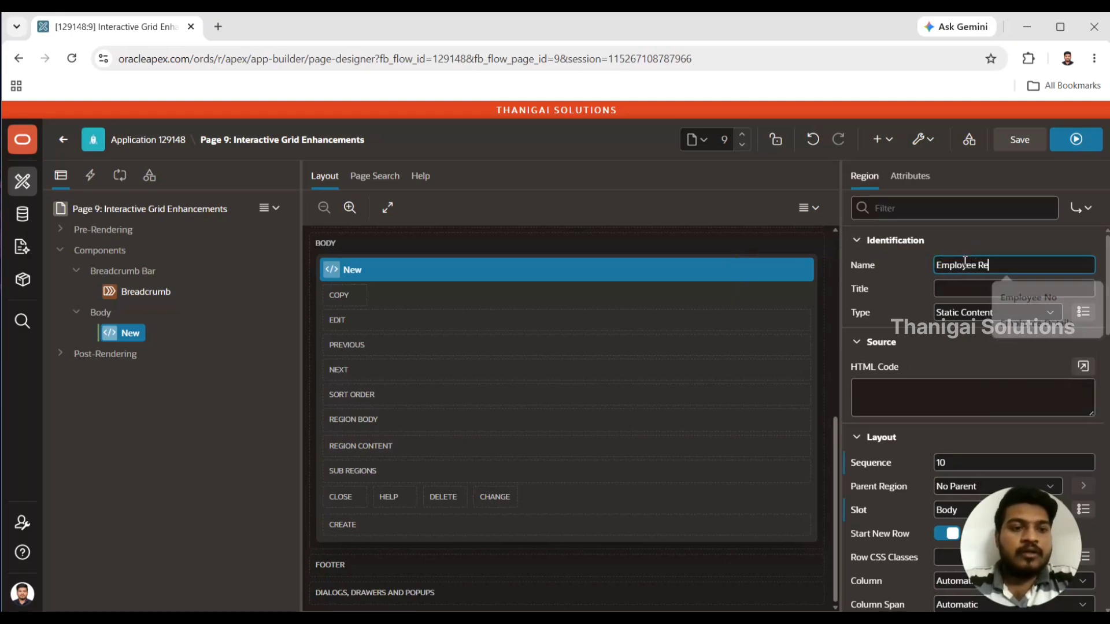
{"action": "type", "text": "port"}
{"action": "key", "text": "Tab"}
{"action": "key", "text": "Tab"}
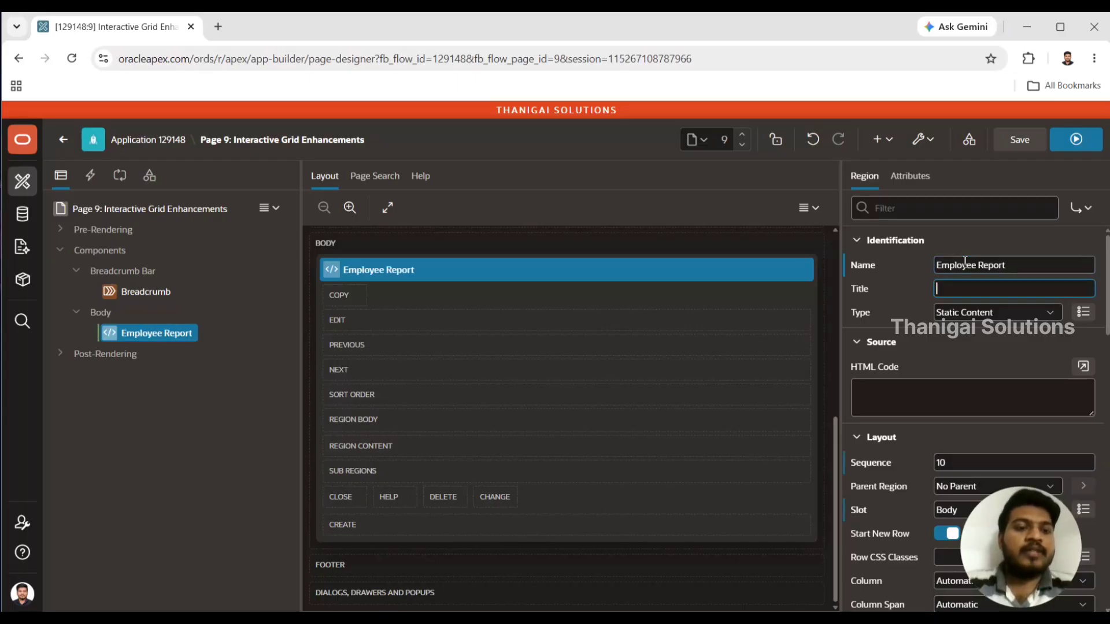
- Set the Employee Report region's type to Interactive Grid
{"action": "left_click", "coordinate": [1008, 310]}
{"action": "key", "text": "i"}
{"action": "key", "text": "Return"}
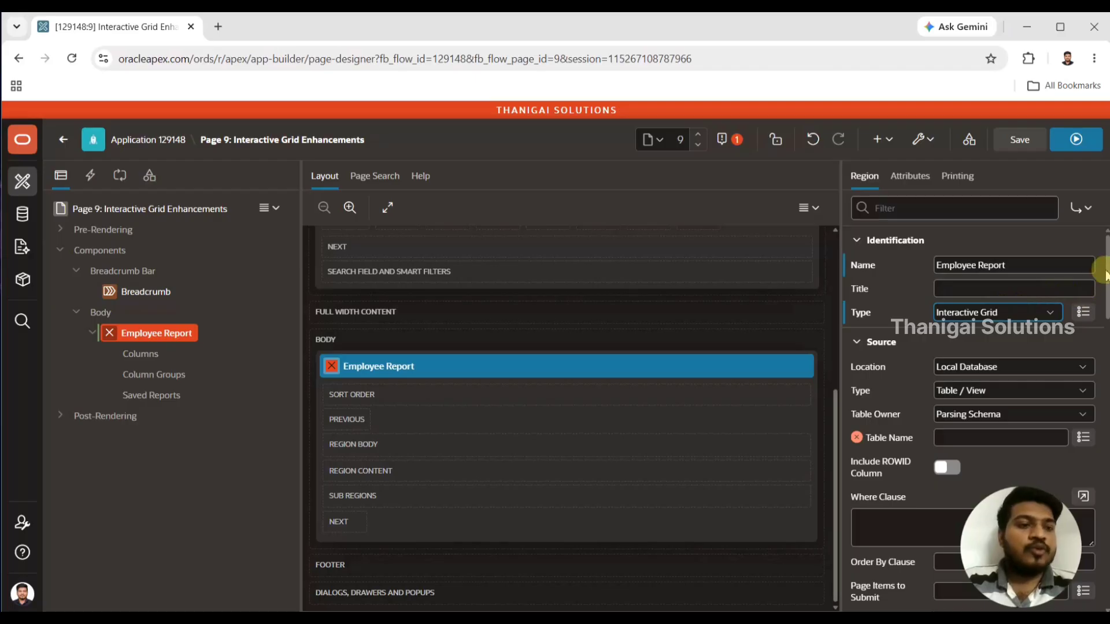
- Choose the EMP table as the Employee Report grid's source, and save and run the page
{"action": "left_click_drag", "start_coordinate": [1106, 272], "coordinate": [1107, 289]}
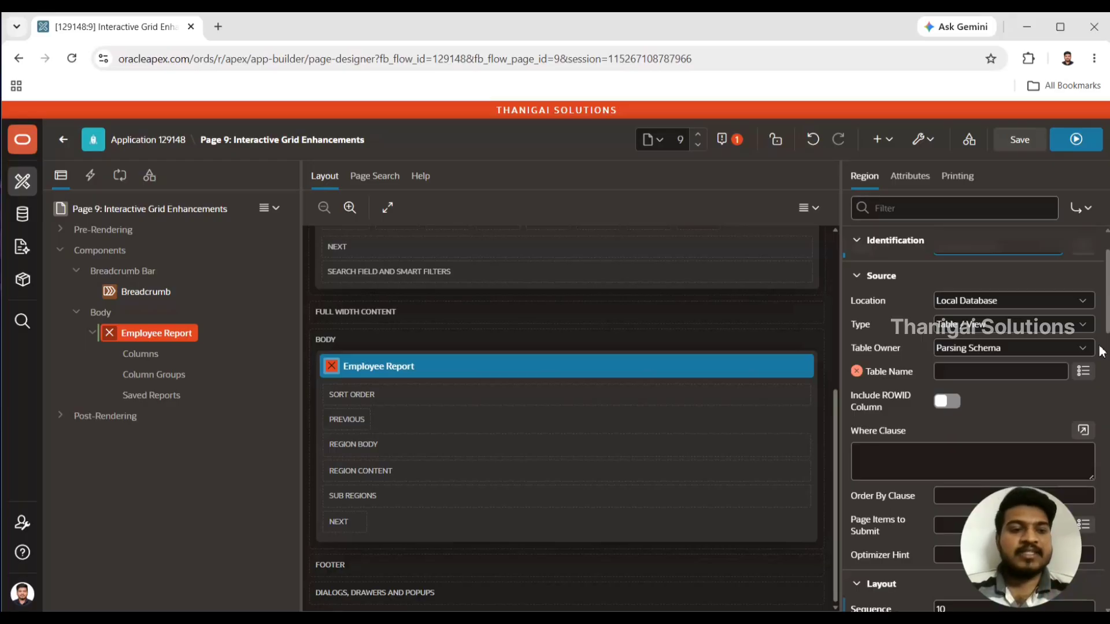
{"action": "left_click", "coordinate": [1083, 371]}
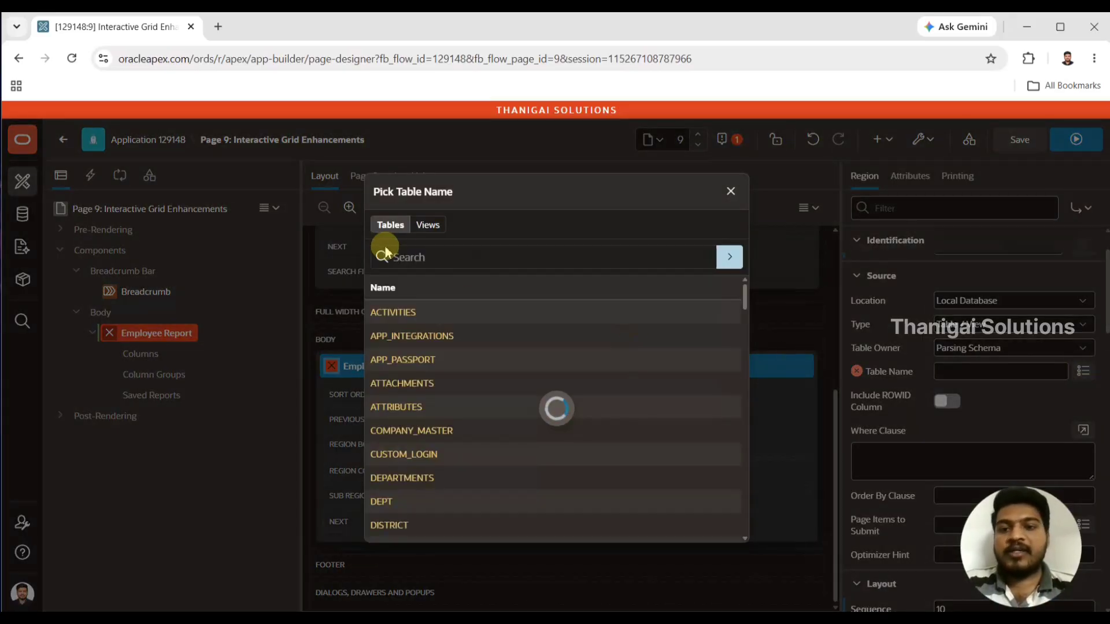
{"action": "left_click", "coordinate": [385, 253]}
{"action": "type", "text": "emp"}
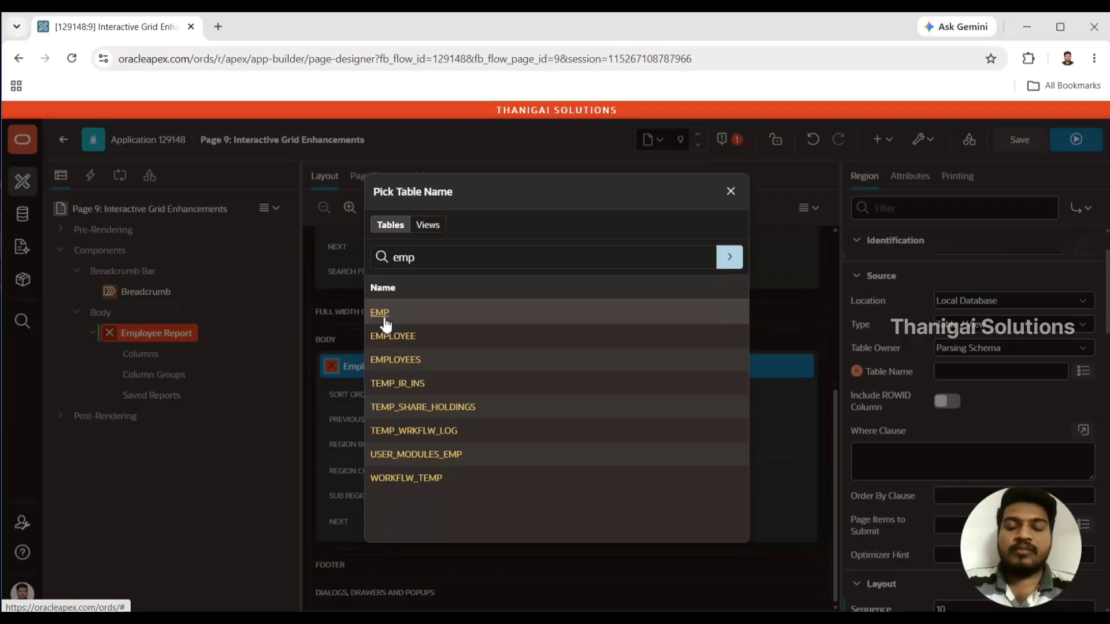
{"action": "left_click", "coordinate": [385, 318]}
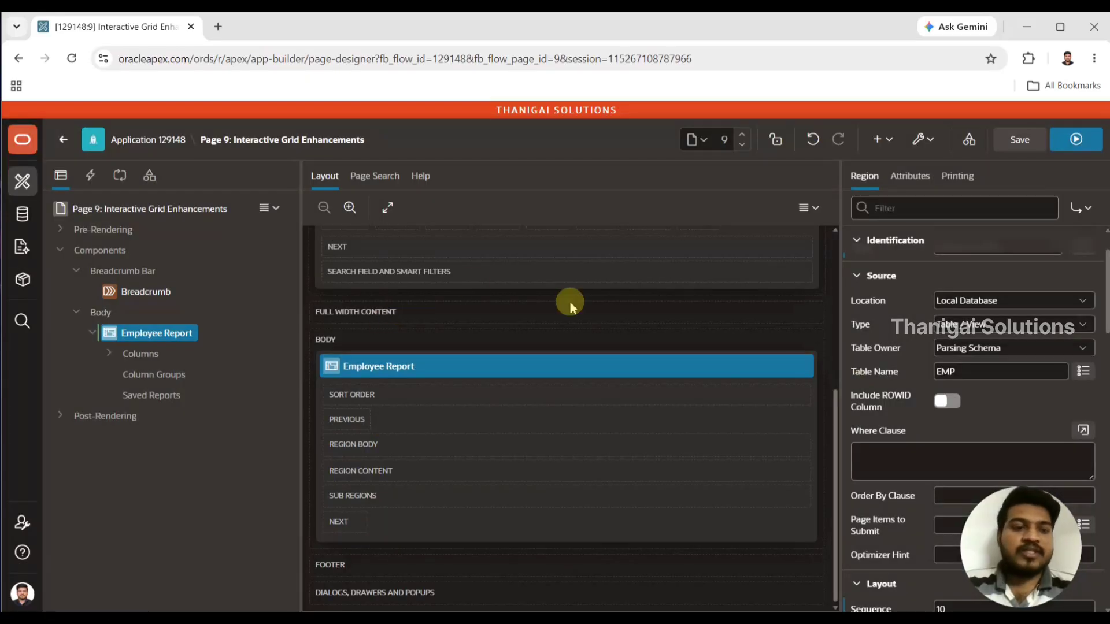
{"action": "left_click", "coordinate": [1084, 145]}
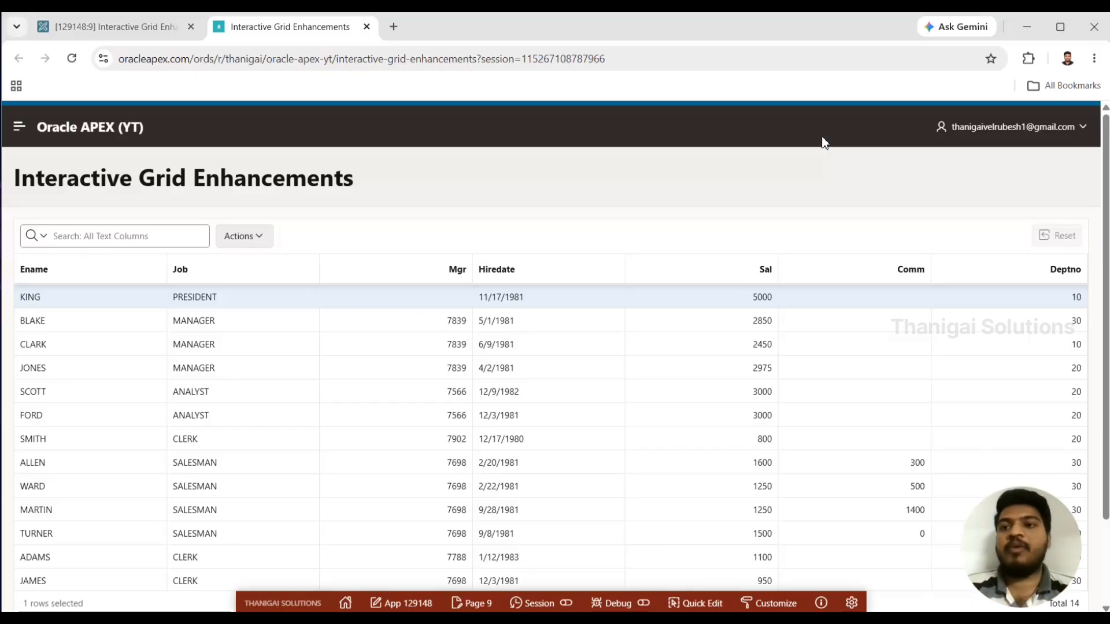
- Return to the page designer, enable editing for the Employee Report grid, and save and run the page
{"action": "left_click", "coordinate": [153, 30]}
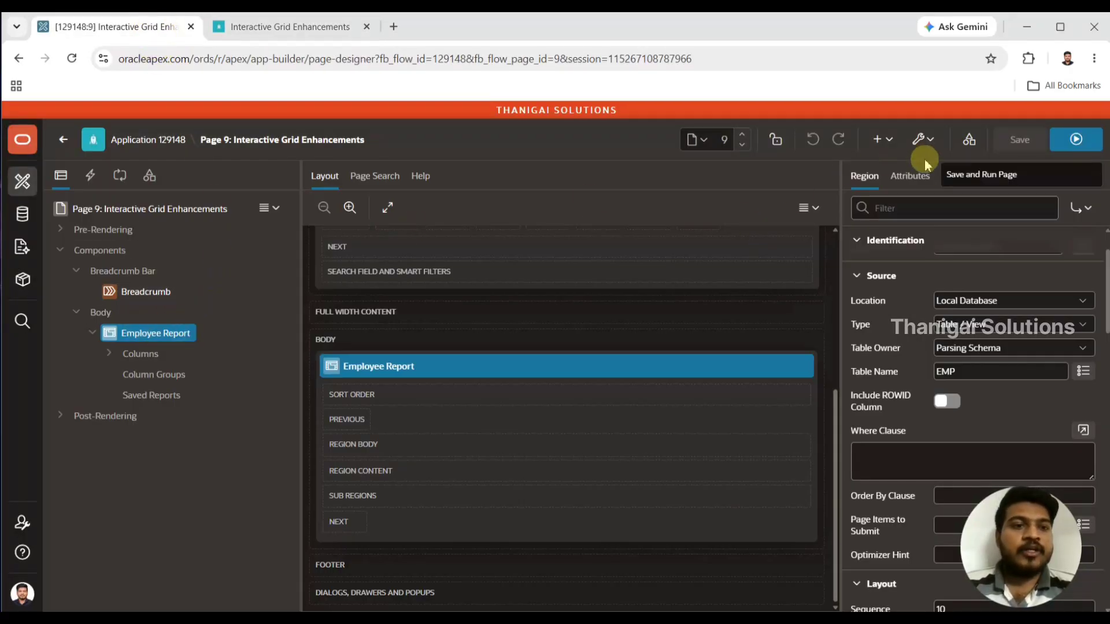
{"action": "left_click", "coordinate": [914, 175]}
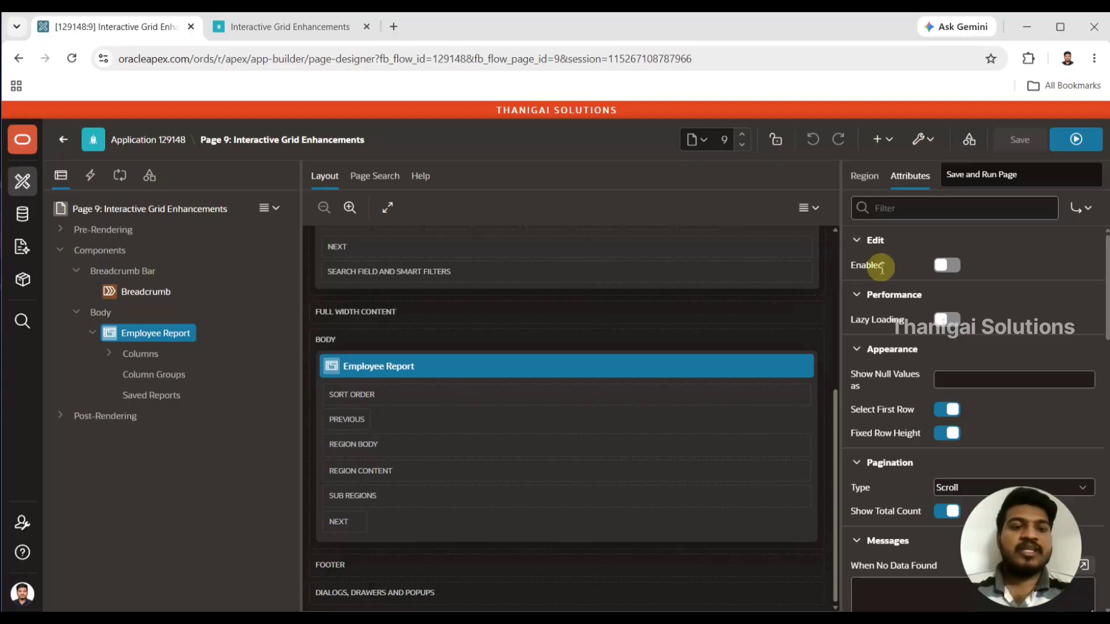
{"action": "left_click", "coordinate": [948, 270]}
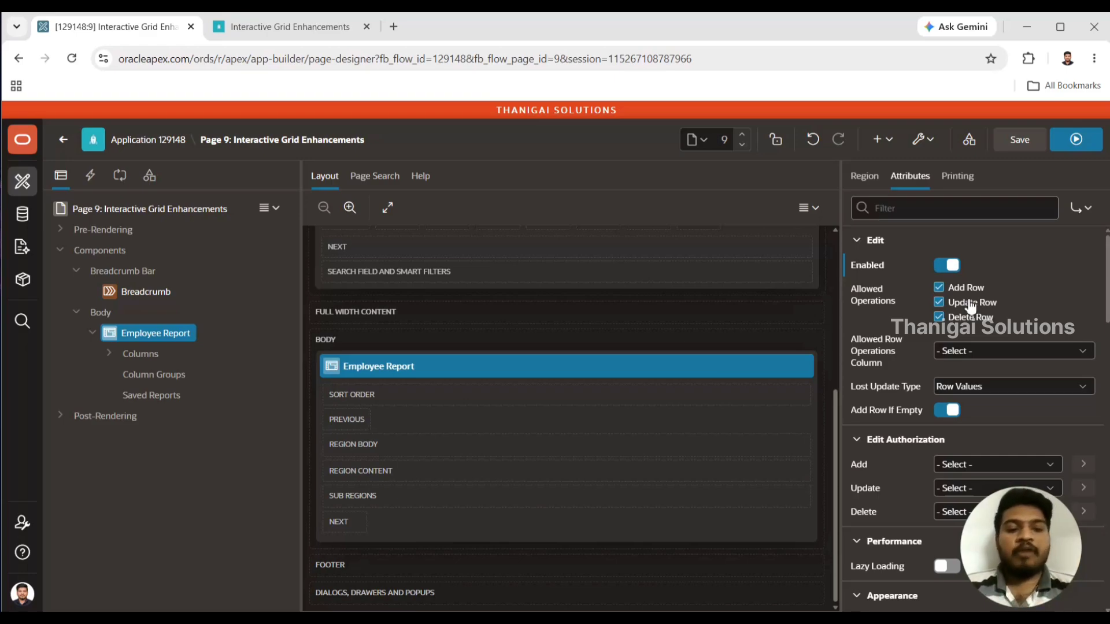
{"action": "left_click", "coordinate": [1024, 146]}
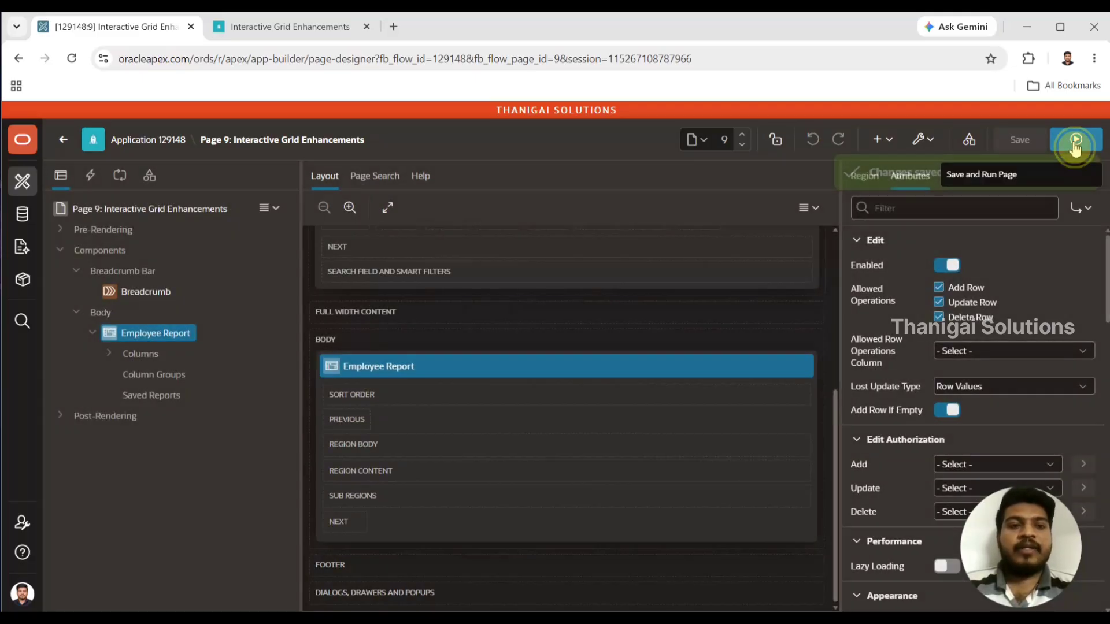
{"action": "left_click", "coordinate": [1075, 142]}
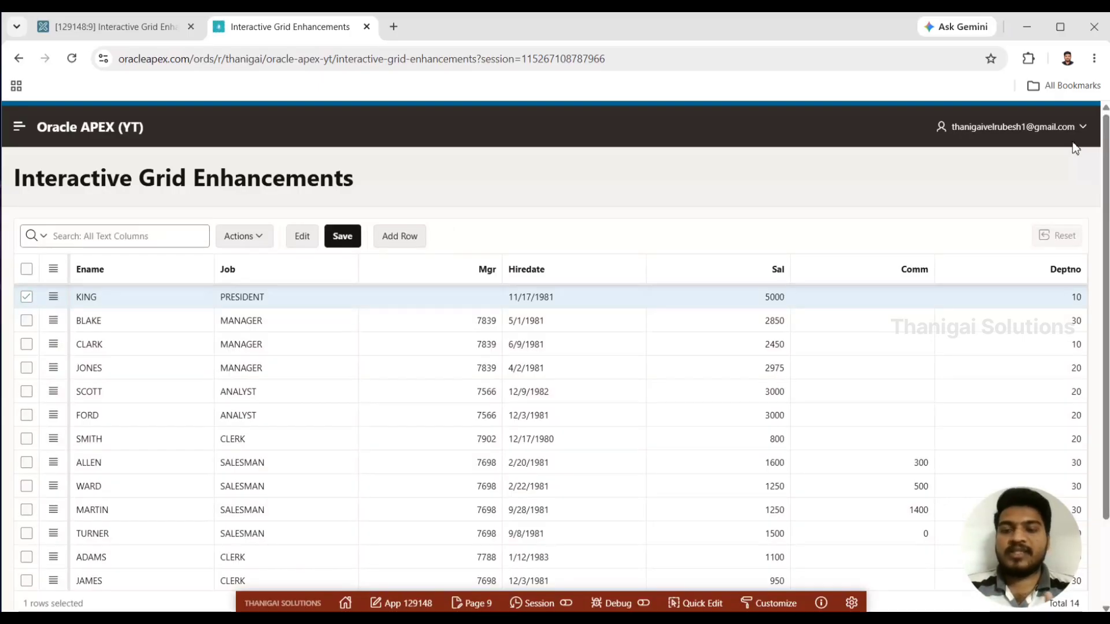
- Copy the first seven employee rows from the grid and paste them into the WPS Office spreadsheet starting at cell B4
{"action": "left_click", "coordinate": [108, 297]}
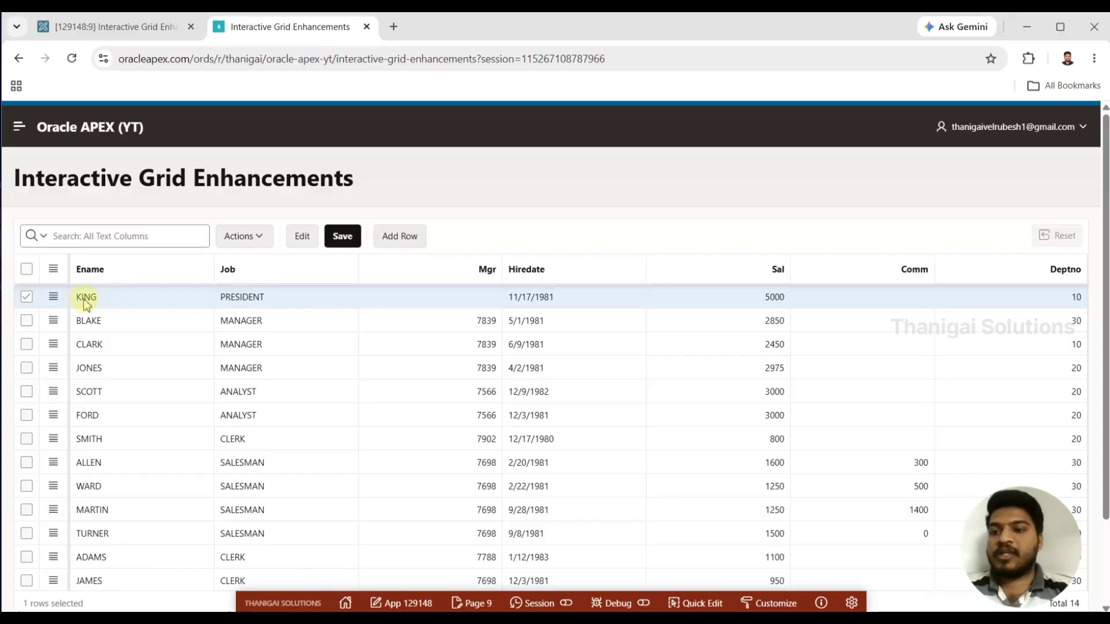
{"action": "left_click", "coordinate": [128, 295]}
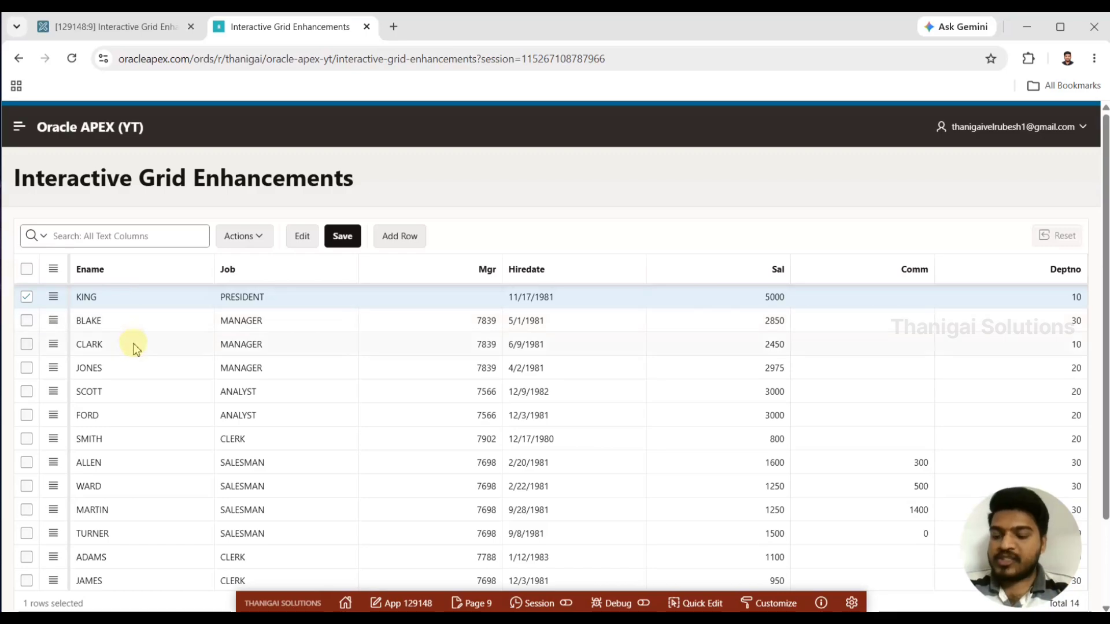
{"action": "left_click", "coordinate": [108, 441], "text": "shift"}
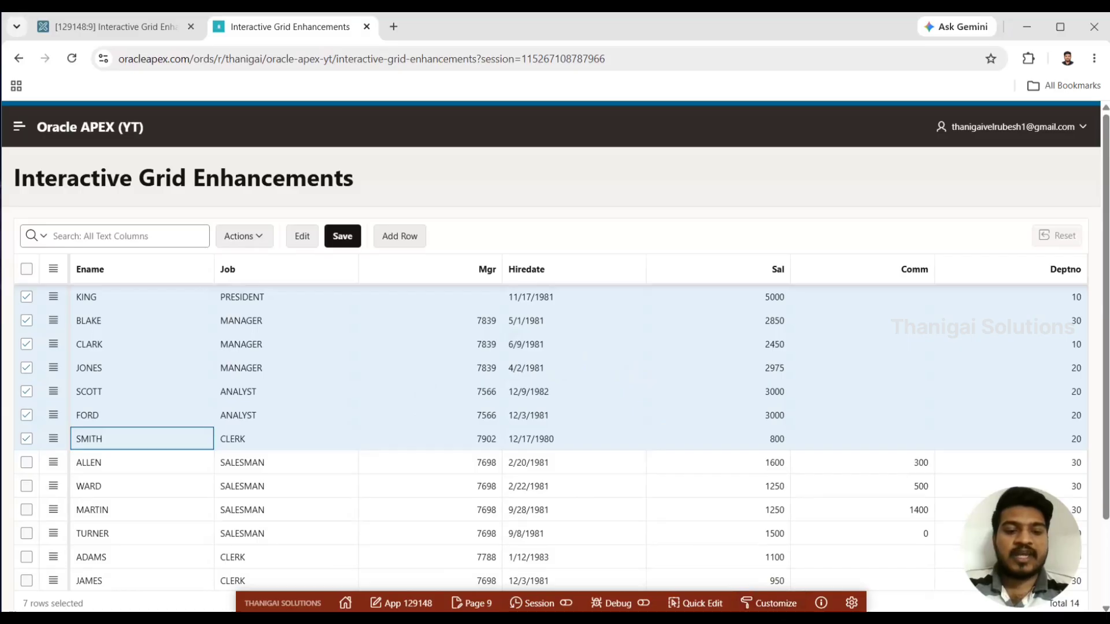
{"action": "left_click", "coordinate": [795, 618]}
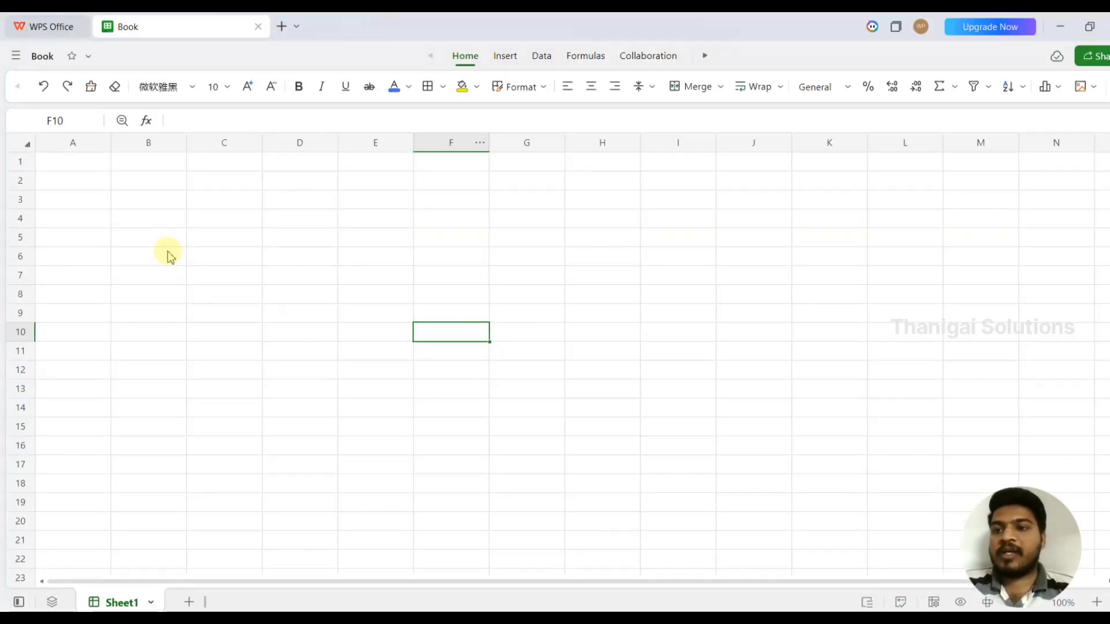
{"action": "left_click", "coordinate": [153, 216]}
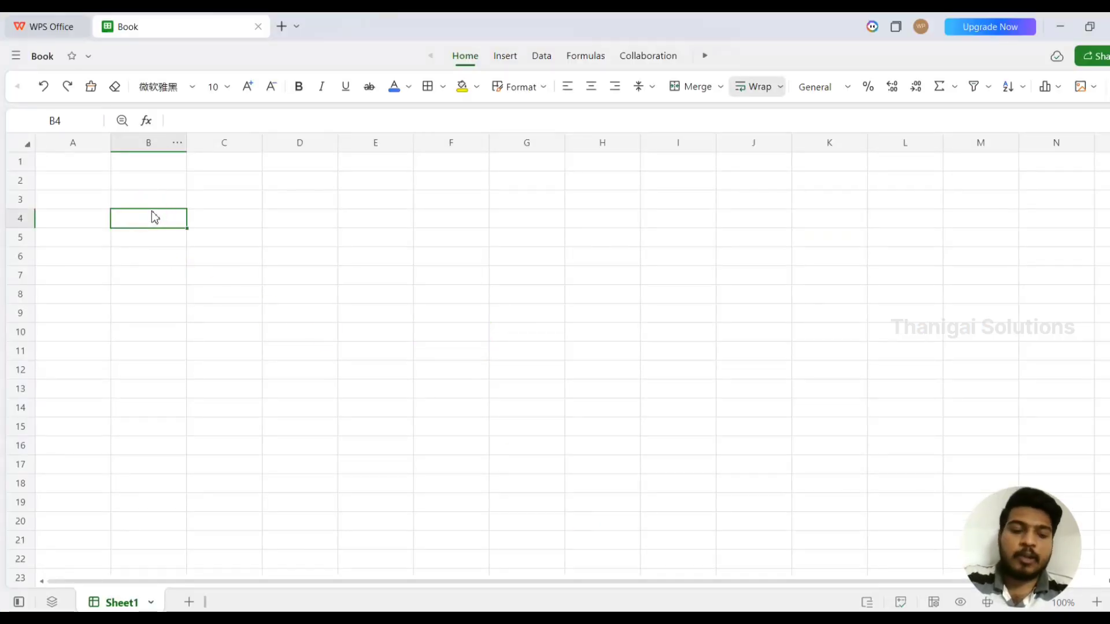
{"action": "type", "text": "KING\tPRESIDENT\t\t11/17/1981\t5000\t\t10 BLAKE\tMANAGER\t7839\t5/1/1981\t2850\t\t30 CLARK\tMANAGER\t7839\t6/9/1981\t2450\t\t10 JONES\tMANAGER\t7839\t4/2/1981\t2975\t\t20 SCOTT\tANALYST\t7566\t12/9/1982\t3000\t\t20 FORD\tANALYST\t7566\t12/3/1981\t3000\t\t20 SMITH\tCLERK\t7902\t12/17/1980\t800\t\t20"}
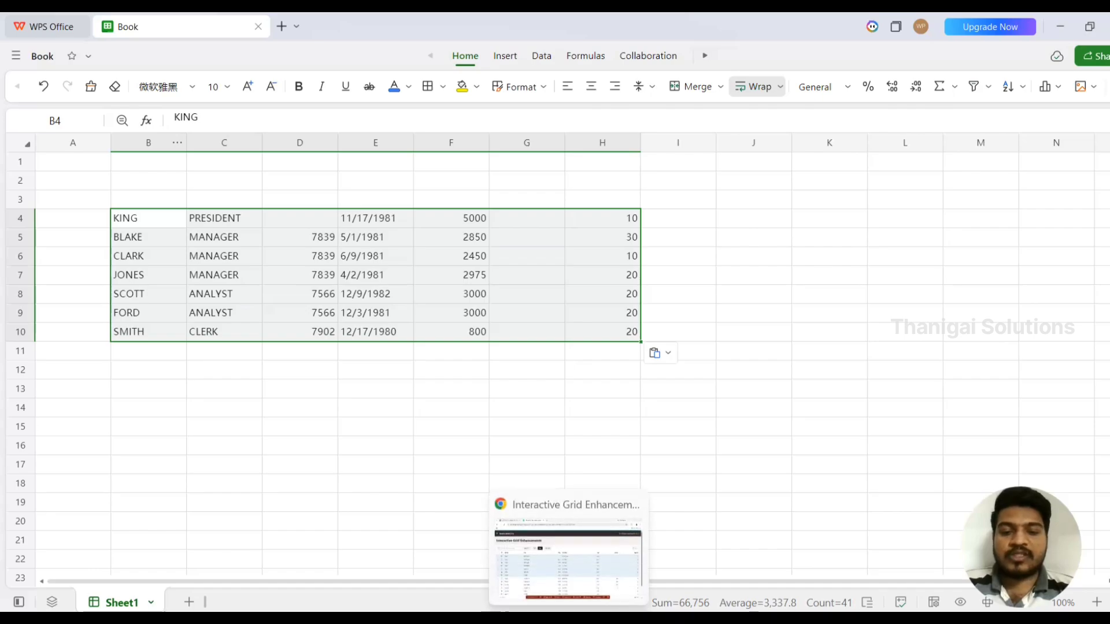
- Switch back to the interactive grid in the browser and select the first six employee rows
{"action": "left_click", "coordinate": [1059, 40]}
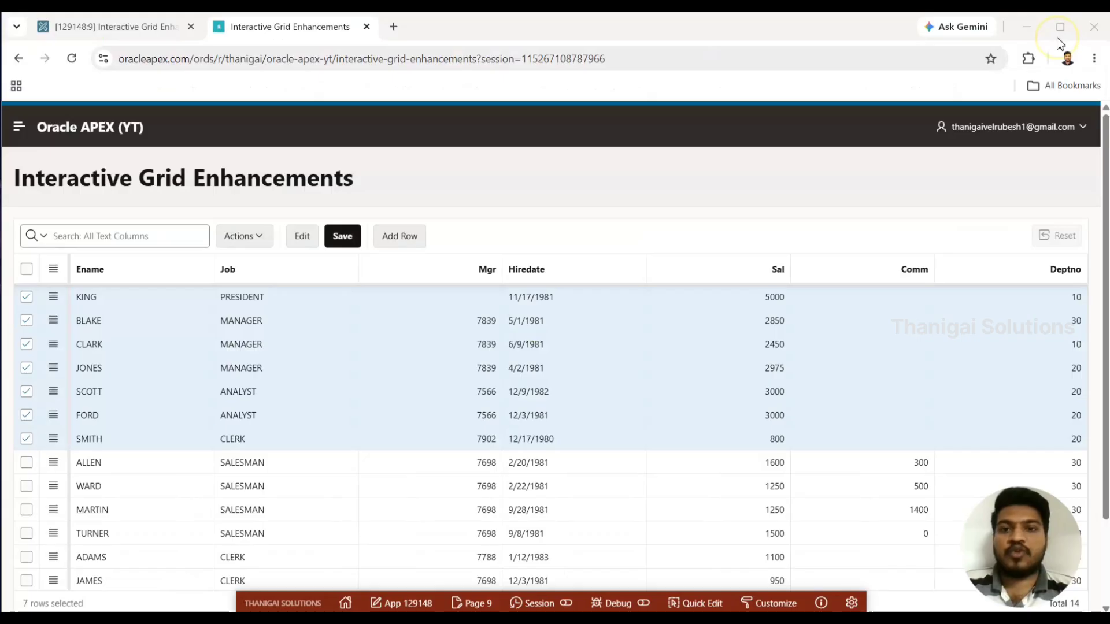
{"action": "left_click", "coordinate": [157, 305]}
{"action": "left_click", "coordinate": [127, 416], "text": "shift"}
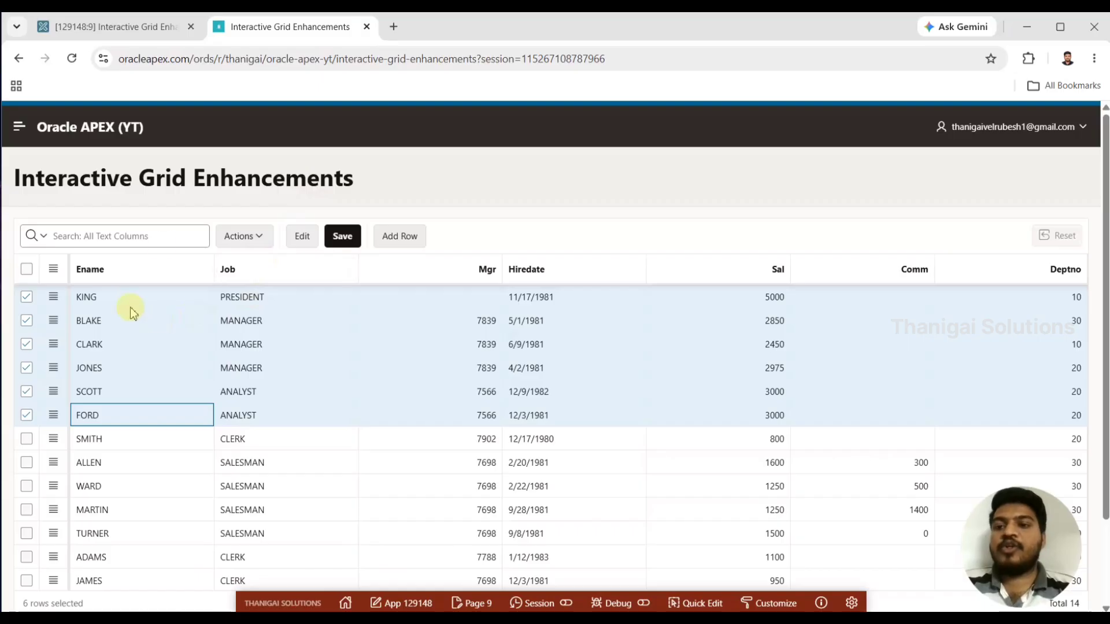
- Change the grid's selection mode to Cell Selection
{"action": "left_click", "coordinate": [264, 249]}
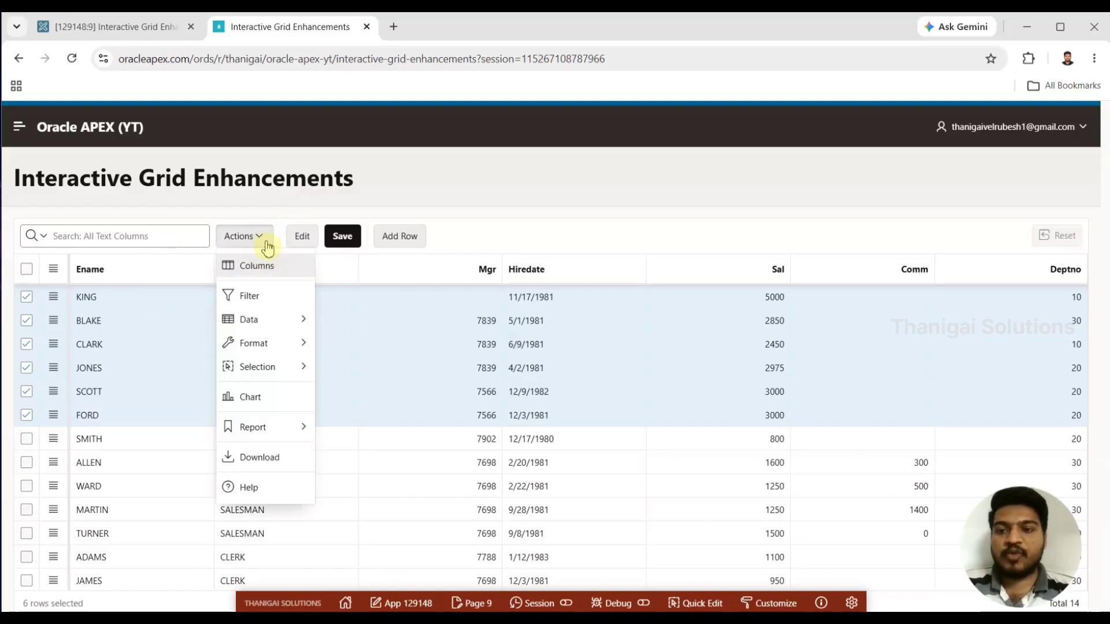
{"action": "left_click", "coordinate": [270, 375]}
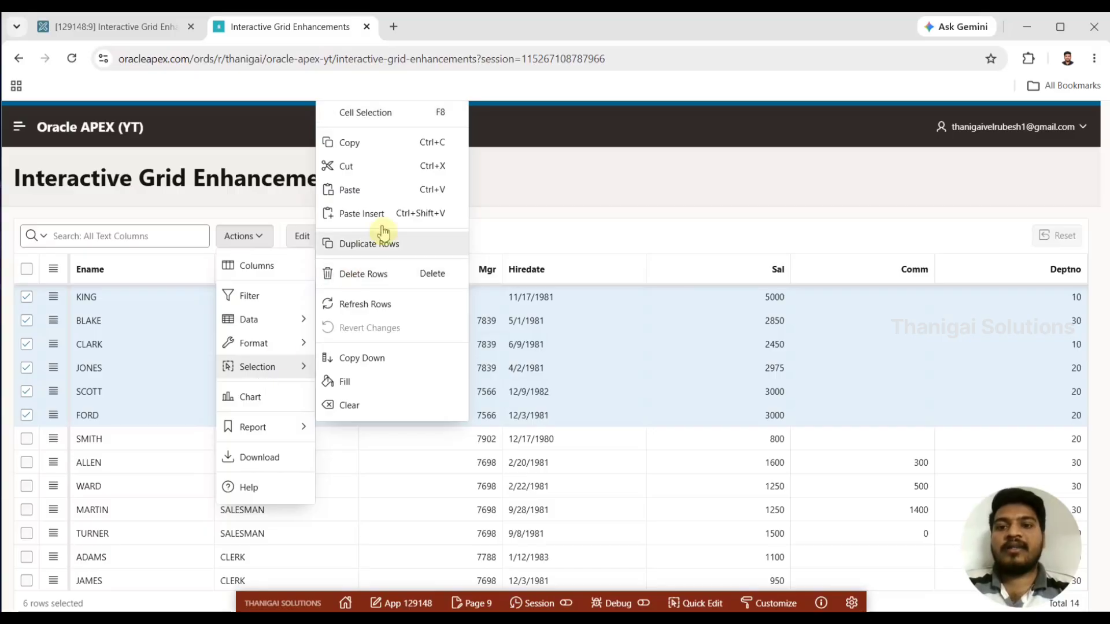
{"action": "left_click", "coordinate": [356, 112]}
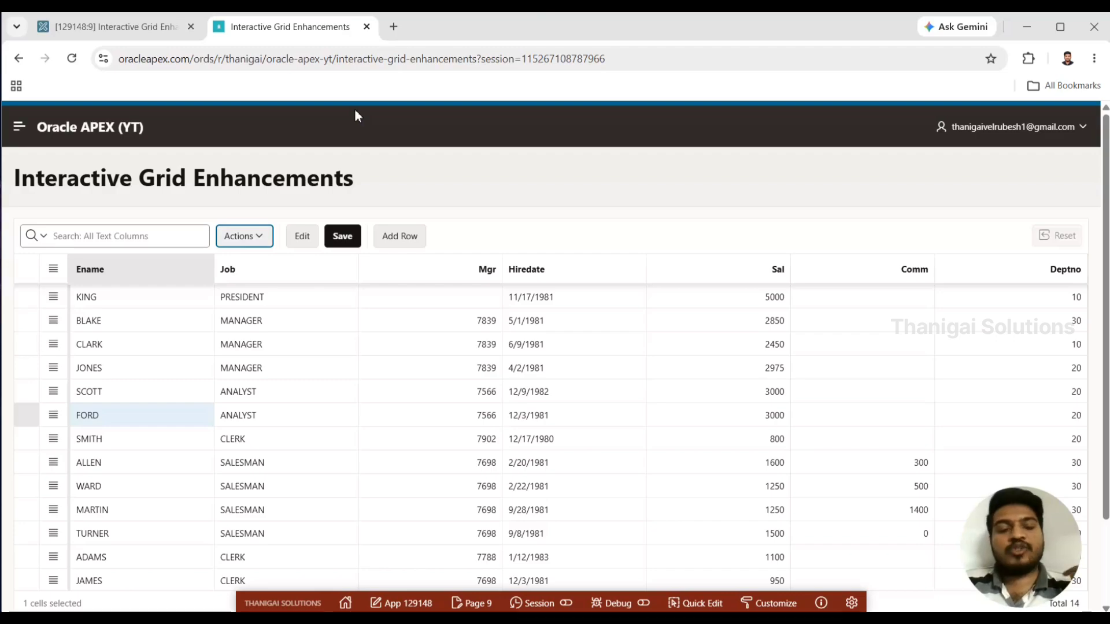
- Copy the first seven Ename cells from the grid and paste them into the WPS Office spreadsheet starting at cell D16
{"action": "left_click", "coordinate": [134, 306]}
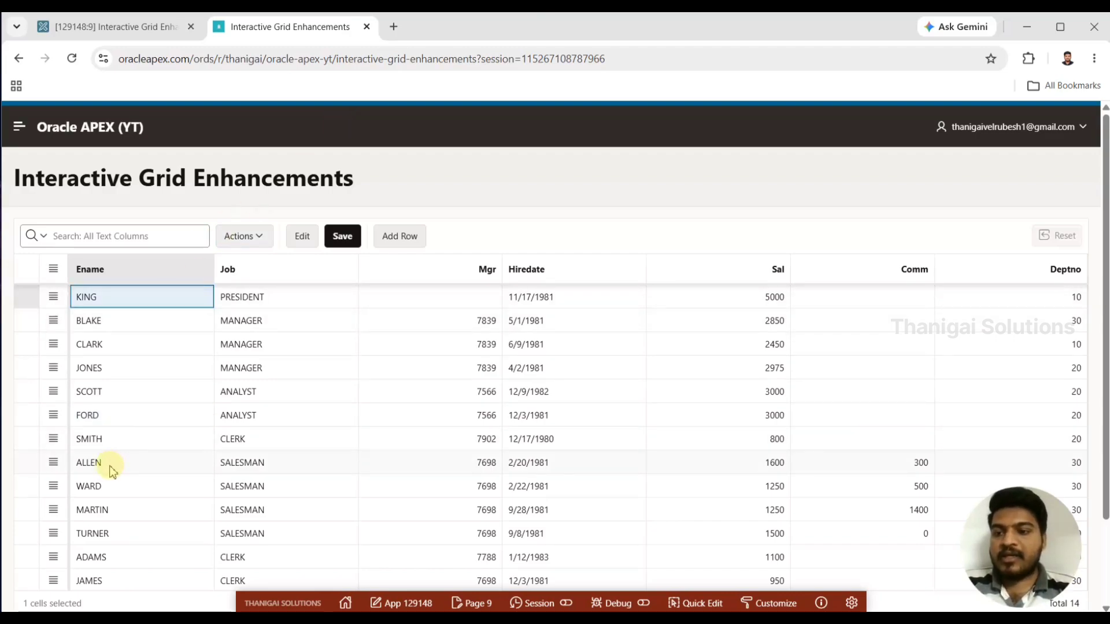
{"action": "left_click", "coordinate": [113, 442], "text": "shift"}
{"action": "key", "text": "ctrl+c"}
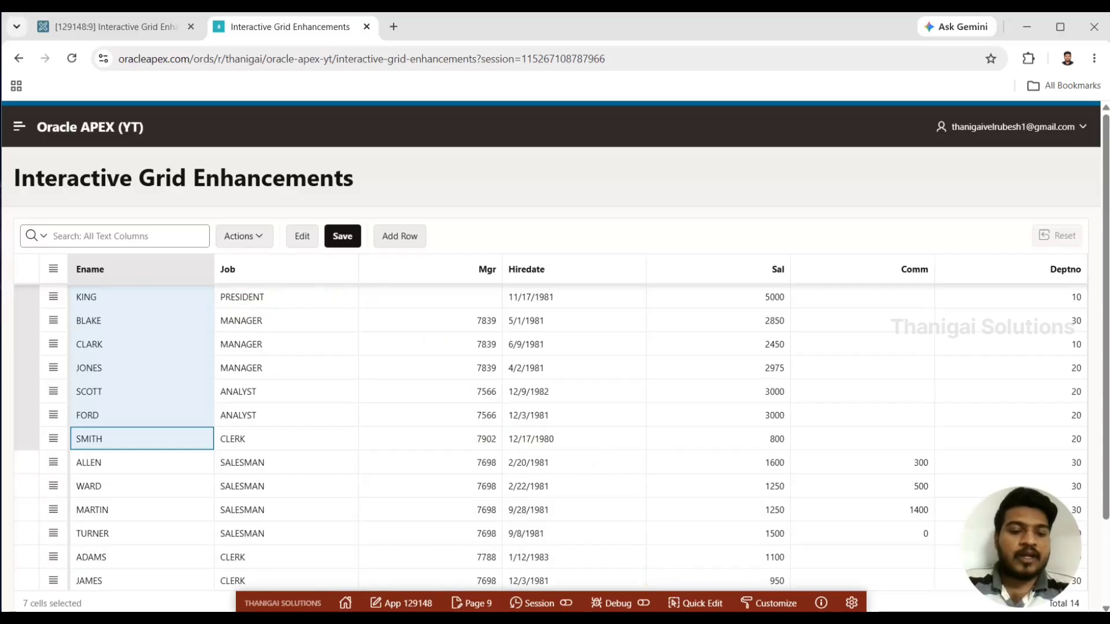
{"action": "left_click", "coordinate": [792, 619]}
{"action": "left_click", "coordinate": [330, 440]}
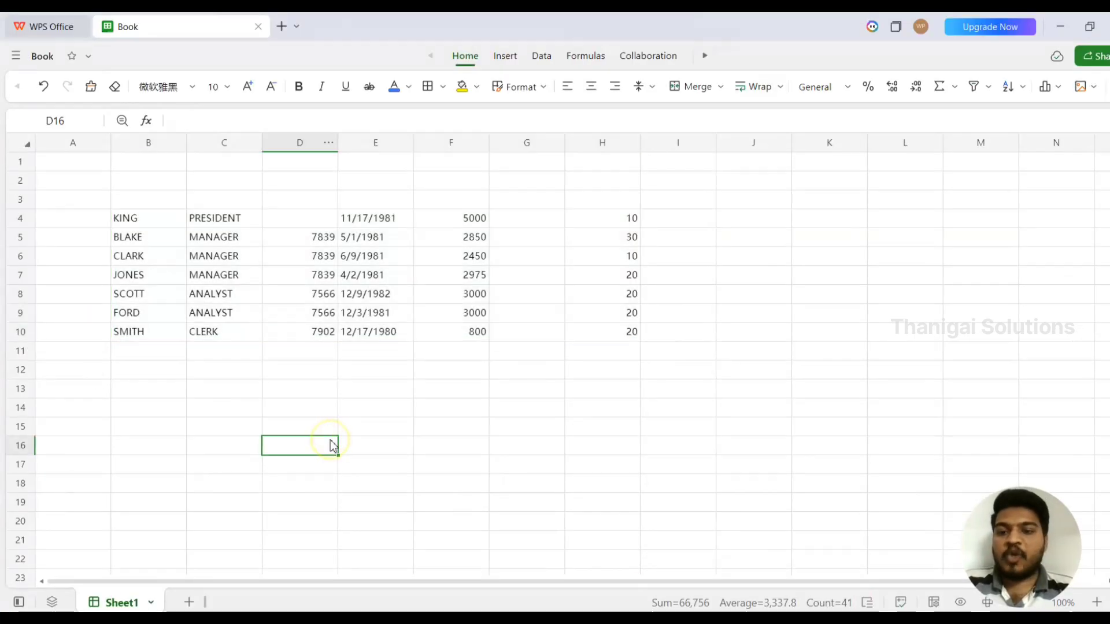
{"action": "key", "text": "ctrl+v"}
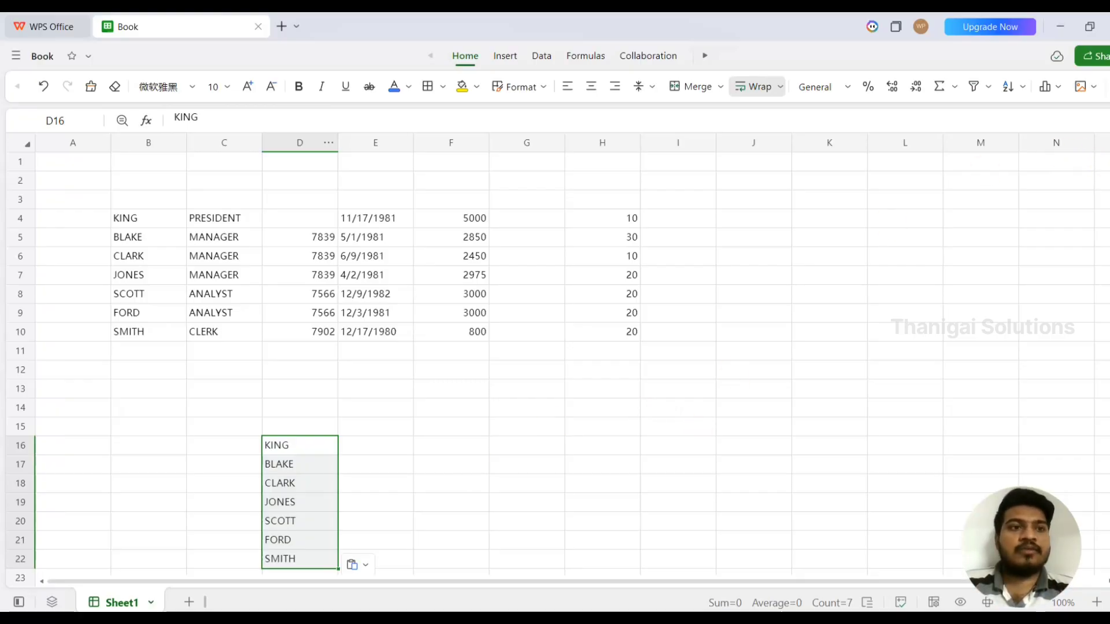
- Return to the interactive grid in the browser and change its selection mode to Row Selection
{"action": "left_click", "coordinate": [1060, 26]}
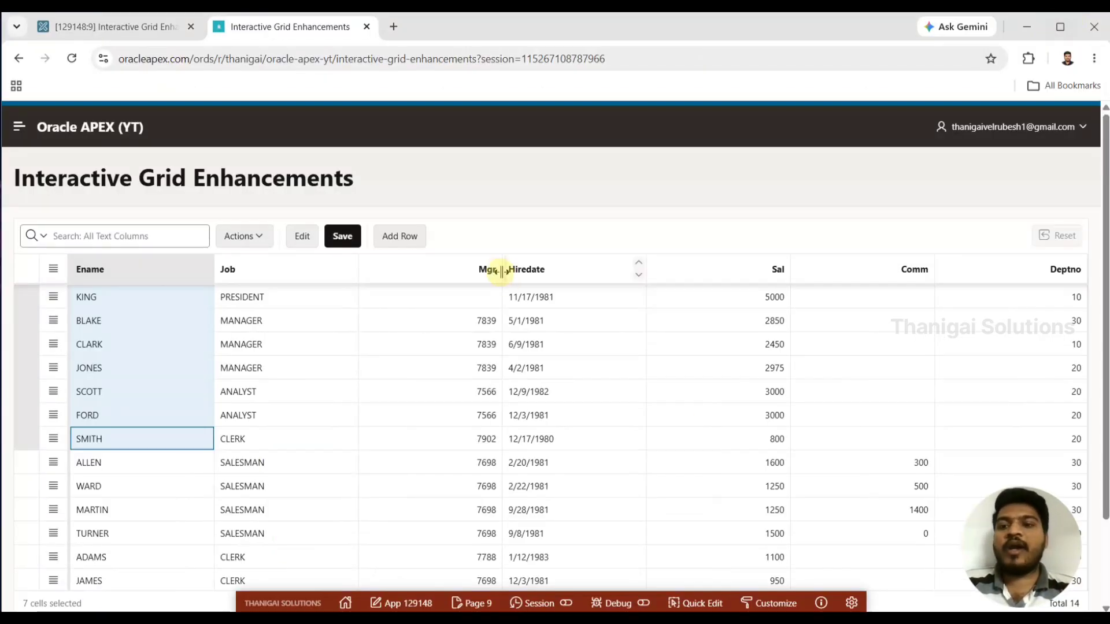
{"action": "left_click", "coordinate": [249, 245]}
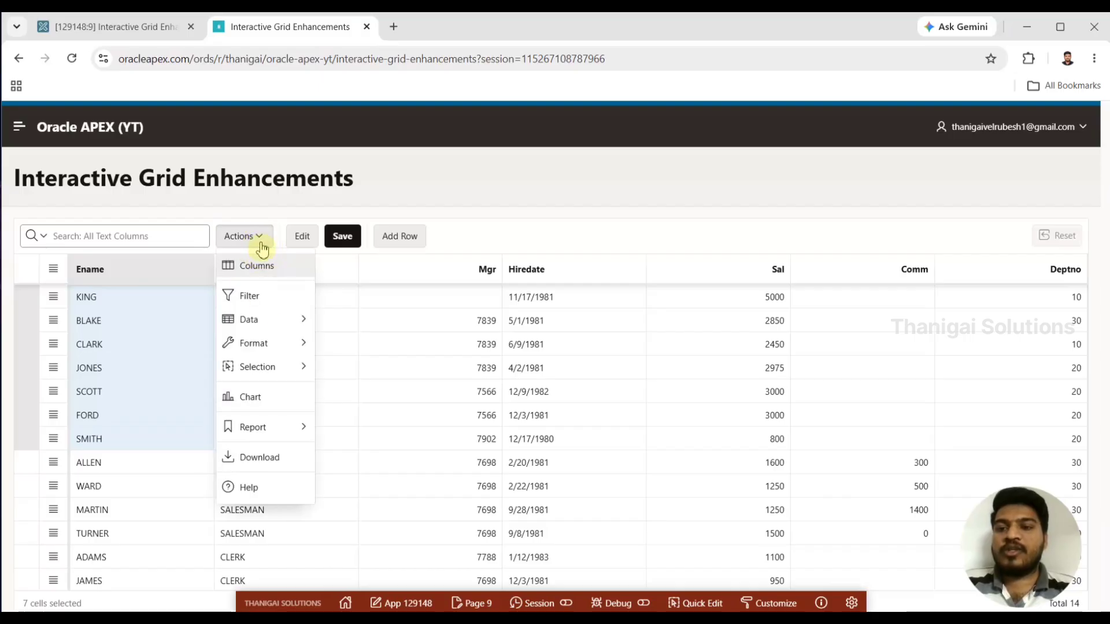
{"action": "mouse_move", "coordinate": [277, 373]}
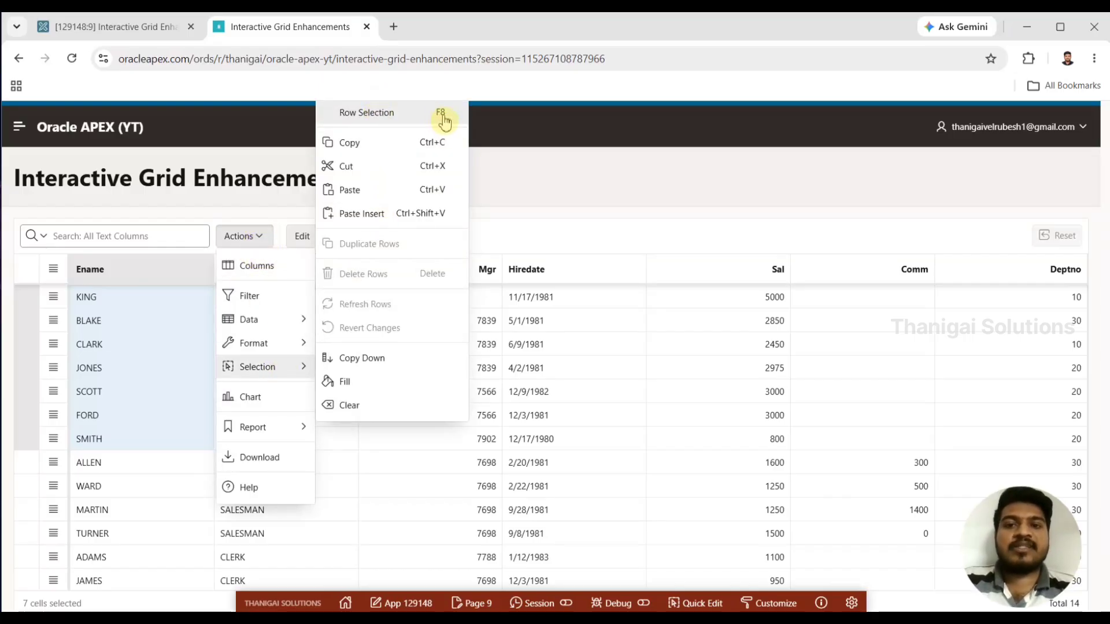
{"action": "left_click", "coordinate": [358, 119]}
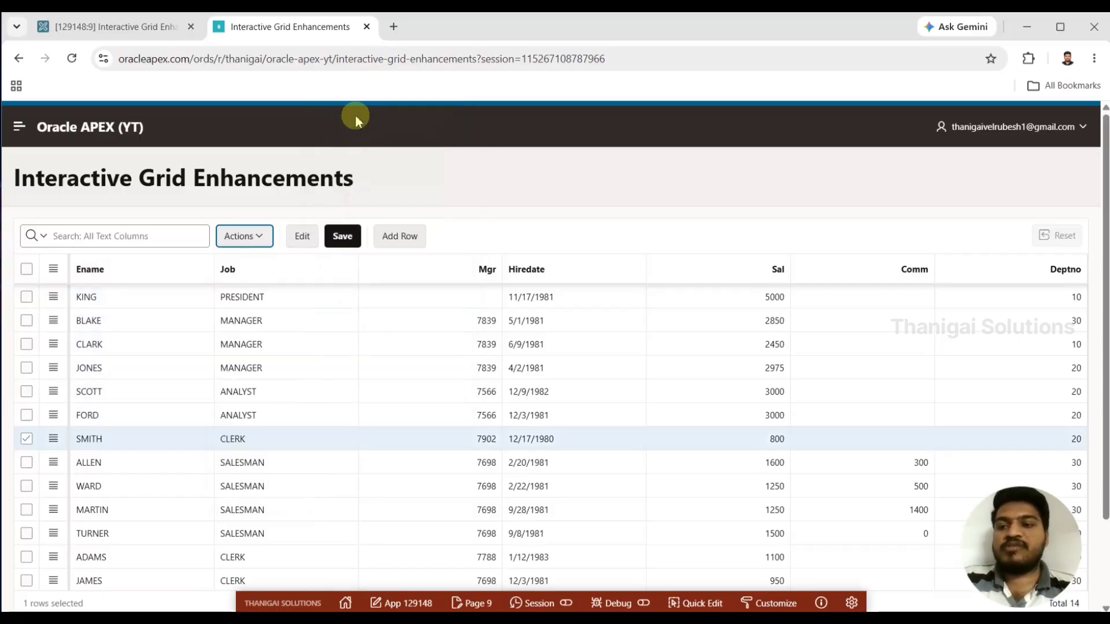
- Select the first five employee rows in the grid, and reduce the selection to only the second row
{"action": "left_click", "coordinate": [119, 302]}
{"action": "left_click", "coordinate": [117, 393], "text": "shift"}
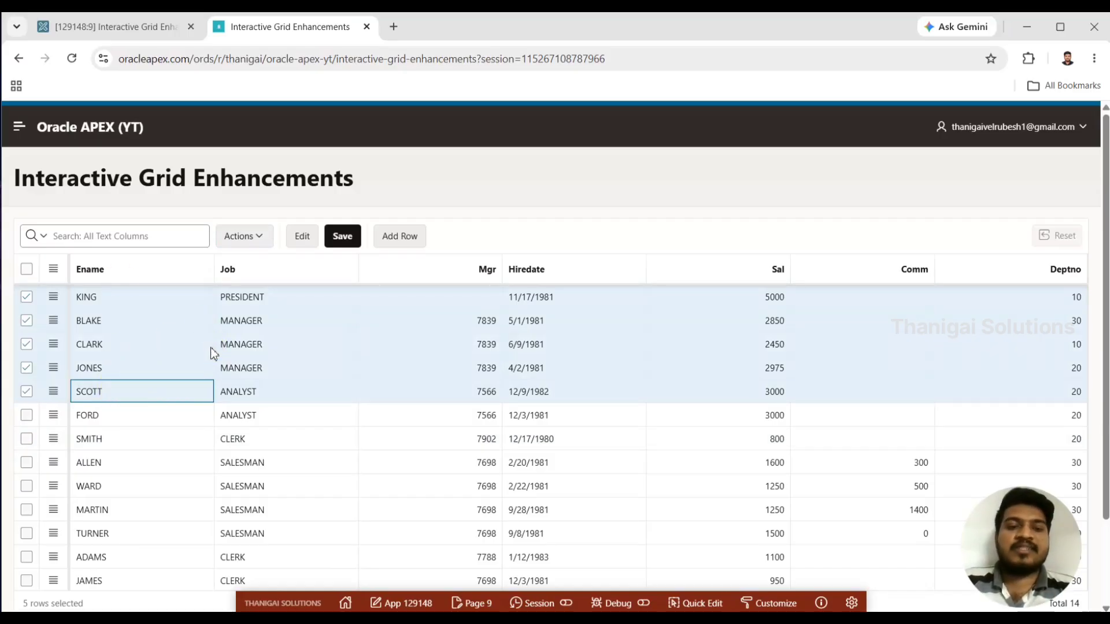
{"action": "left_click", "coordinate": [180, 312]}
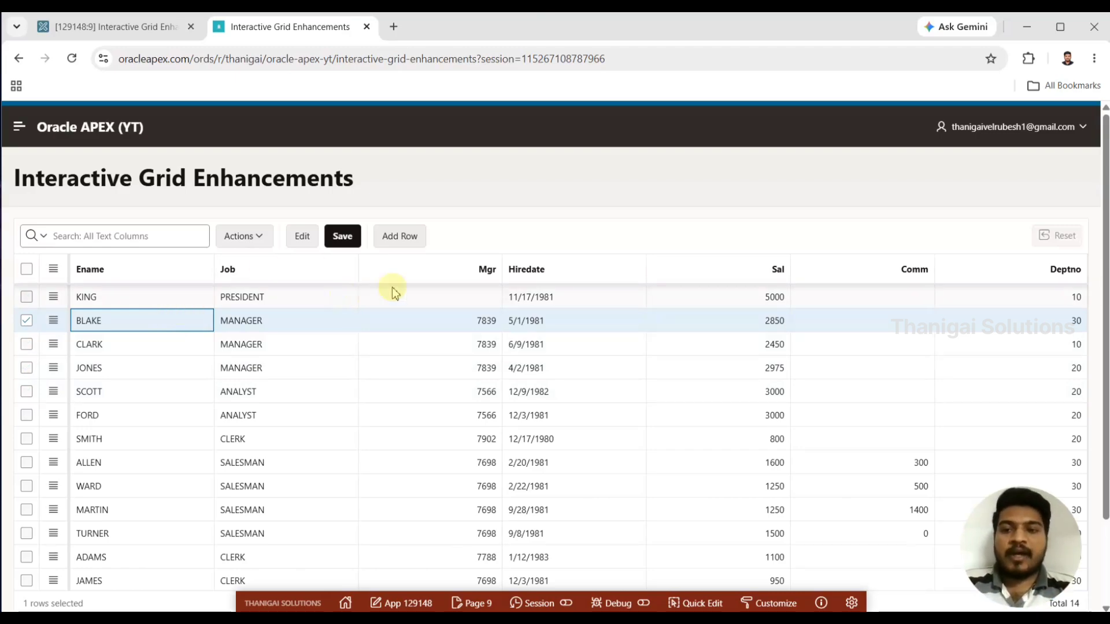
- Switch to the WPS Office spreadsheet and copy the employee block in cells B4 to H10
{"action": "left_click", "coordinate": [797, 618]}
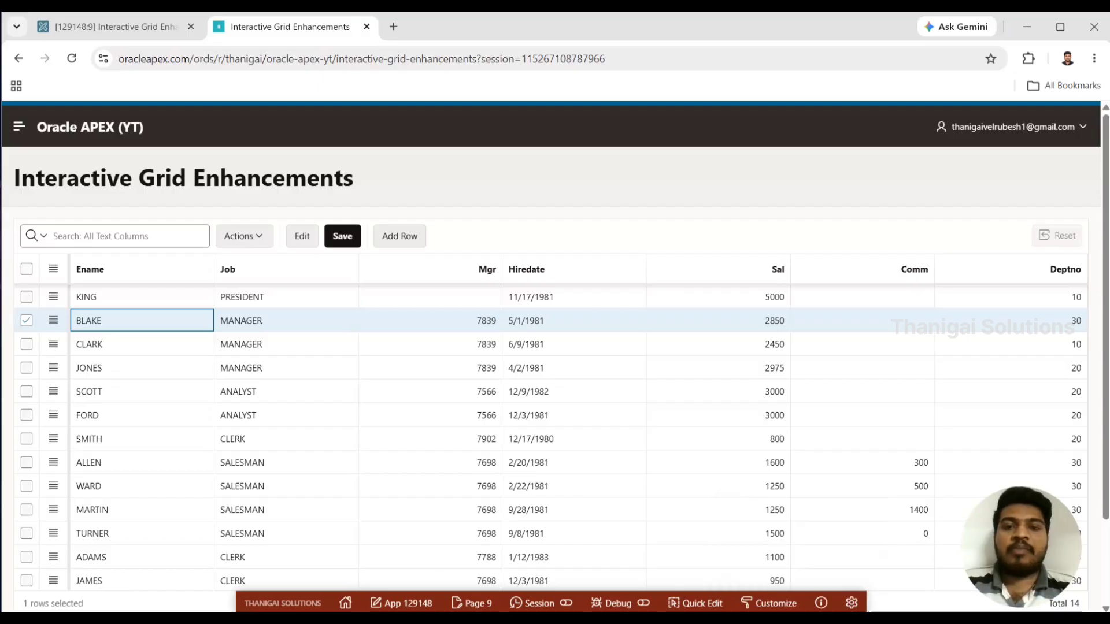
{"action": "left_click_drag", "start_coordinate": [144, 218], "coordinate": [616, 330]}
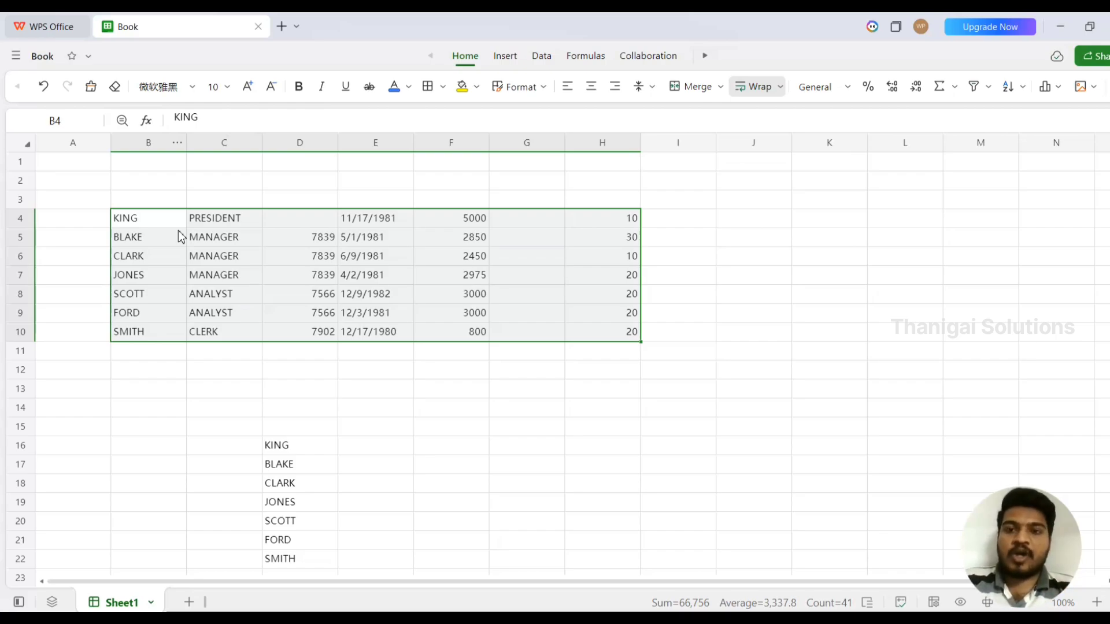
{"action": "key", "text": "ctrl+c"}
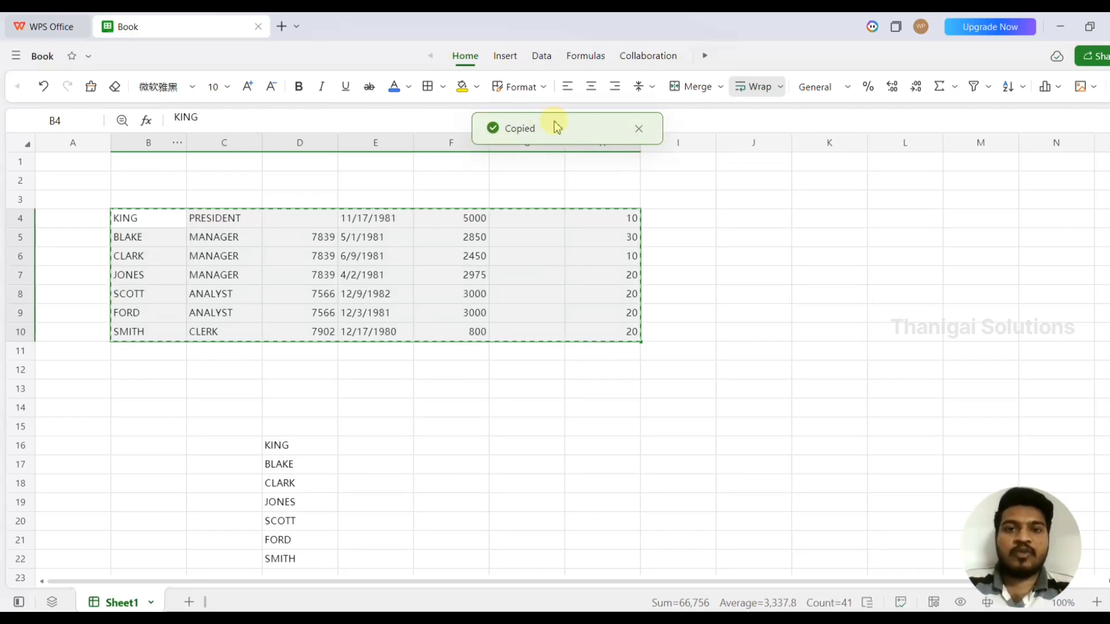
- Go back to the interactive grid in the browser and add a blank row below the first employee row
{"action": "left_click", "coordinate": [1049, 30]}
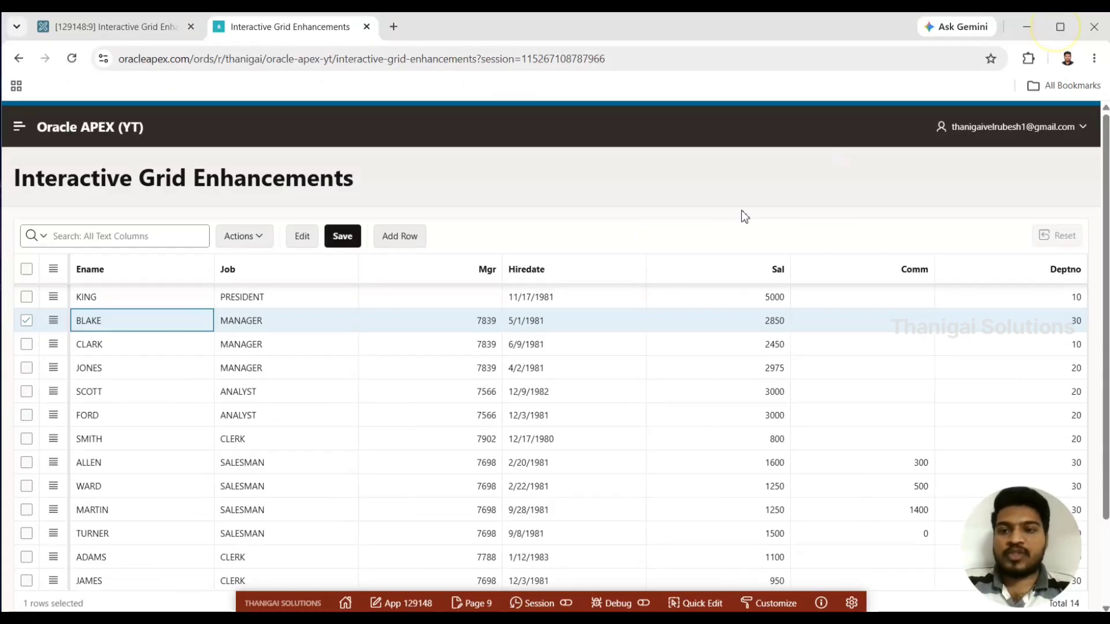
{"action": "left_click", "coordinate": [108, 299]}
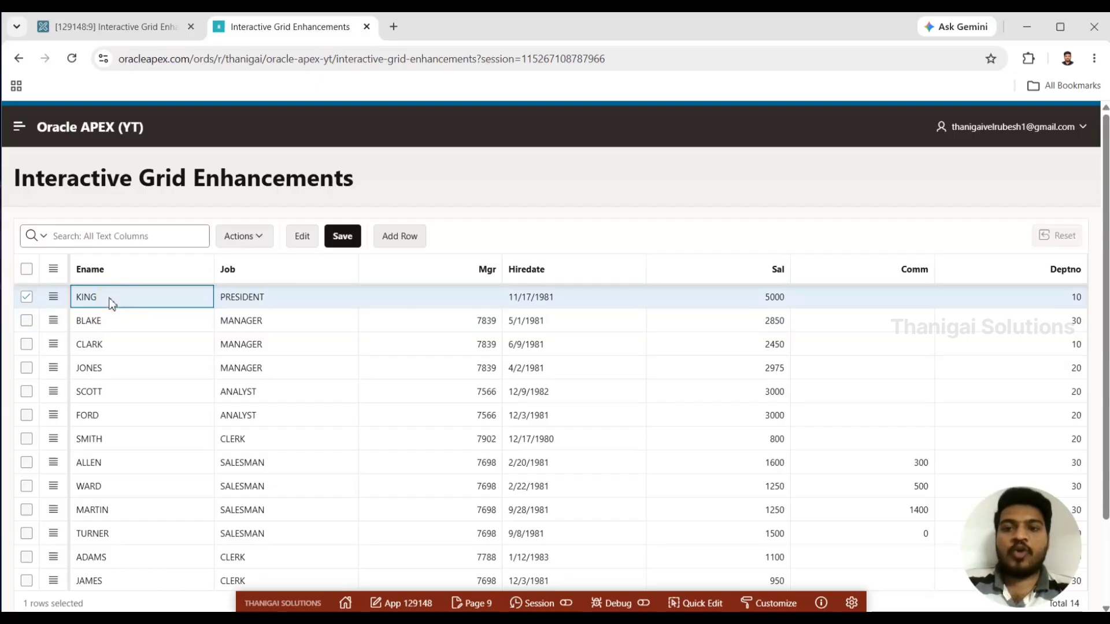
{"action": "left_click", "coordinate": [399, 236]}
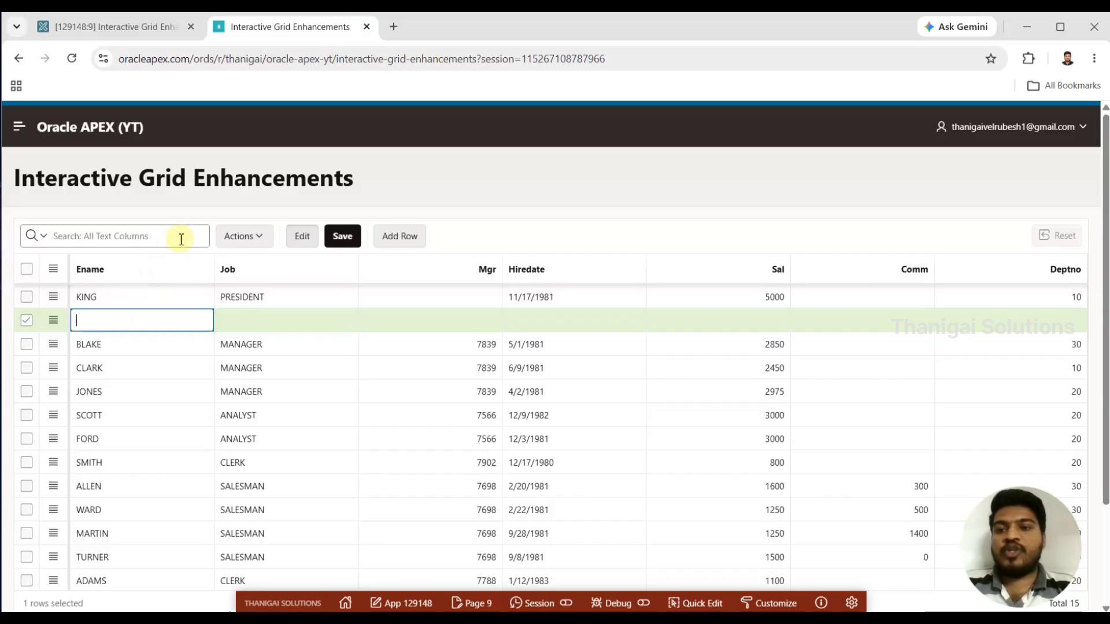
- Paste the copied spreadsheet rows into the grid starting at the new row's Ename cell, and select the seven pasted rows
{"action": "left_click", "coordinate": [301, 238]}
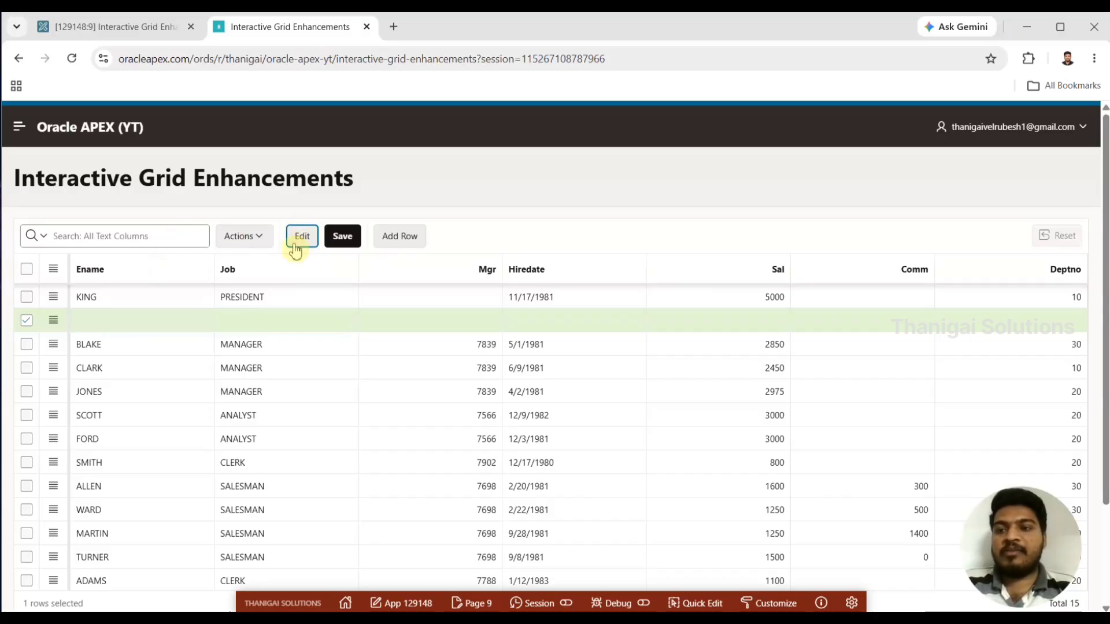
{"action": "left_click", "coordinate": [98, 322]}
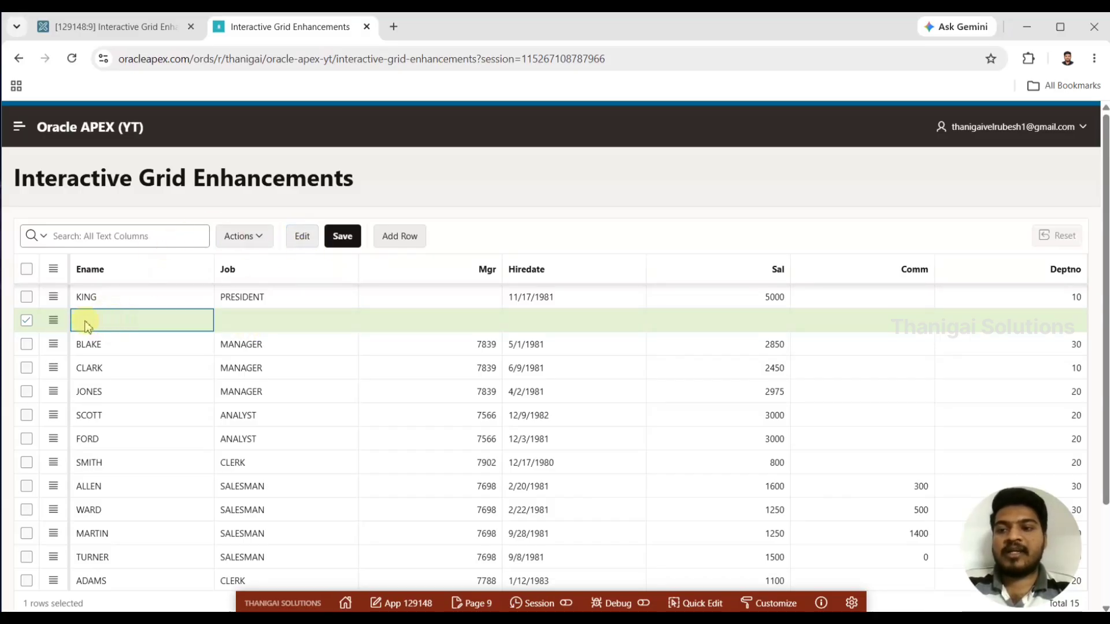
{"action": "key", "text": "ctrl+v"}
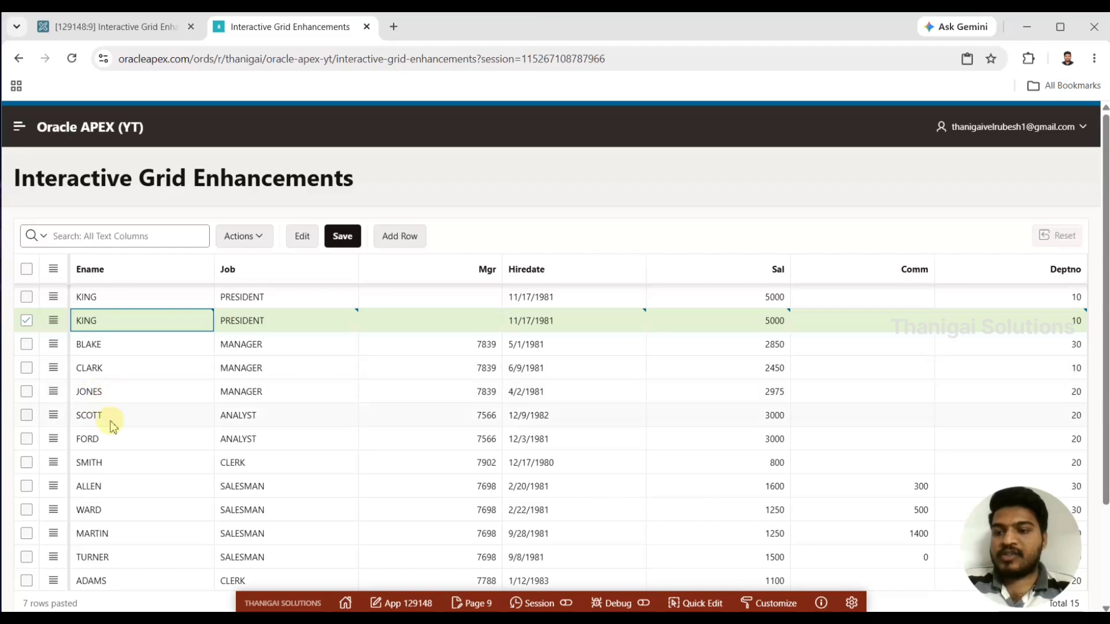
{"action": "left_click", "coordinate": [105, 470], "text": "shift"}
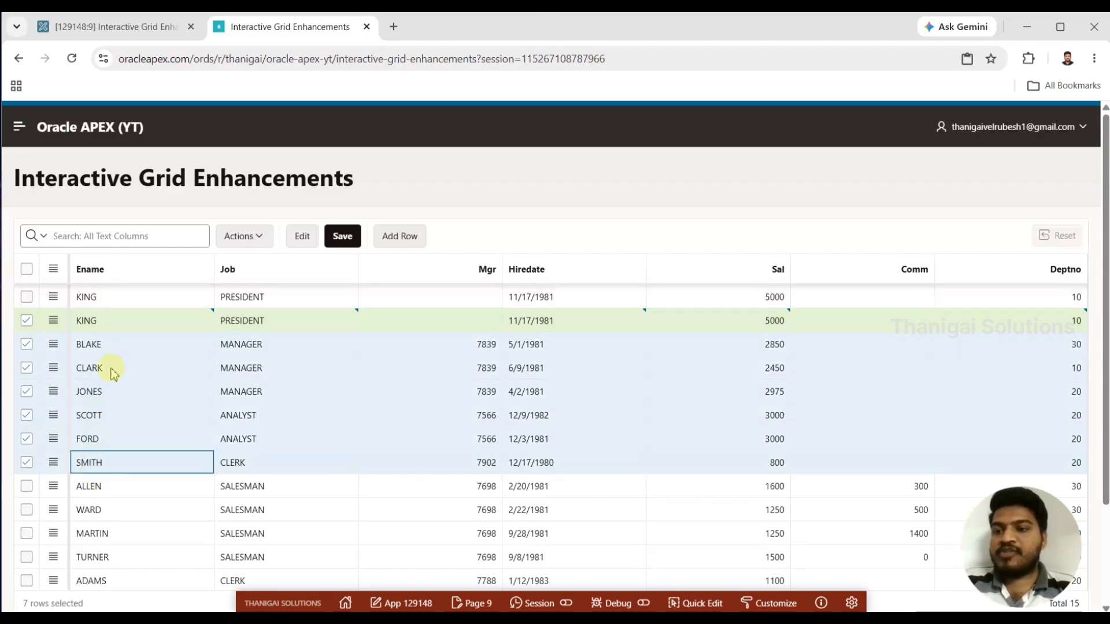